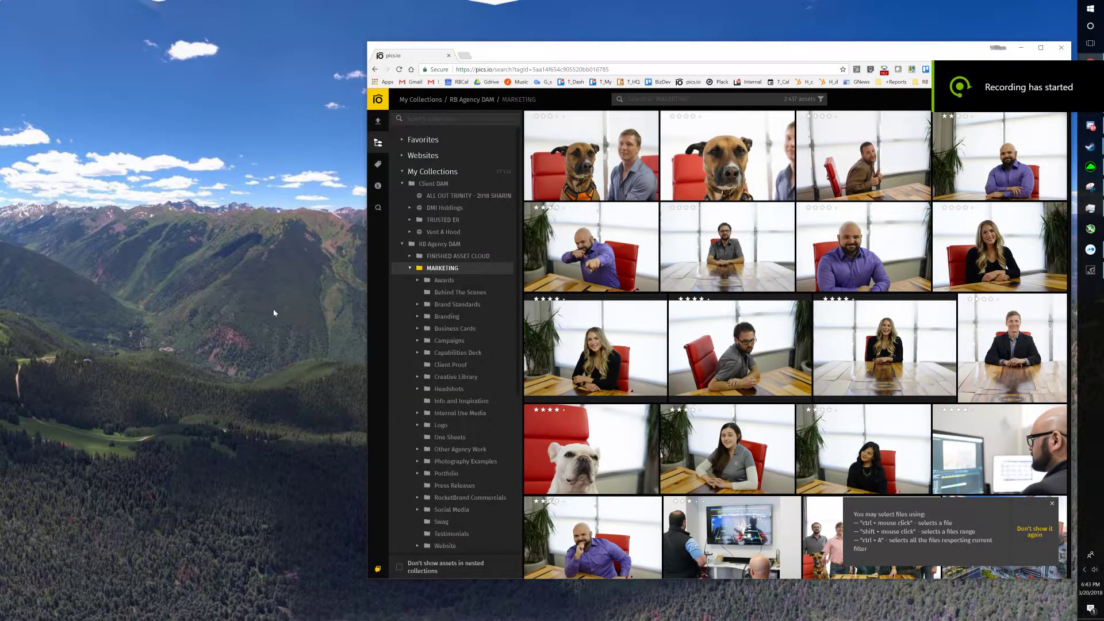
Move the Pics.io browser window to the left side of the desktop
{"action": "left_click_drag", "start_coordinate": [523, 52], "coordinate": [218, 44]}
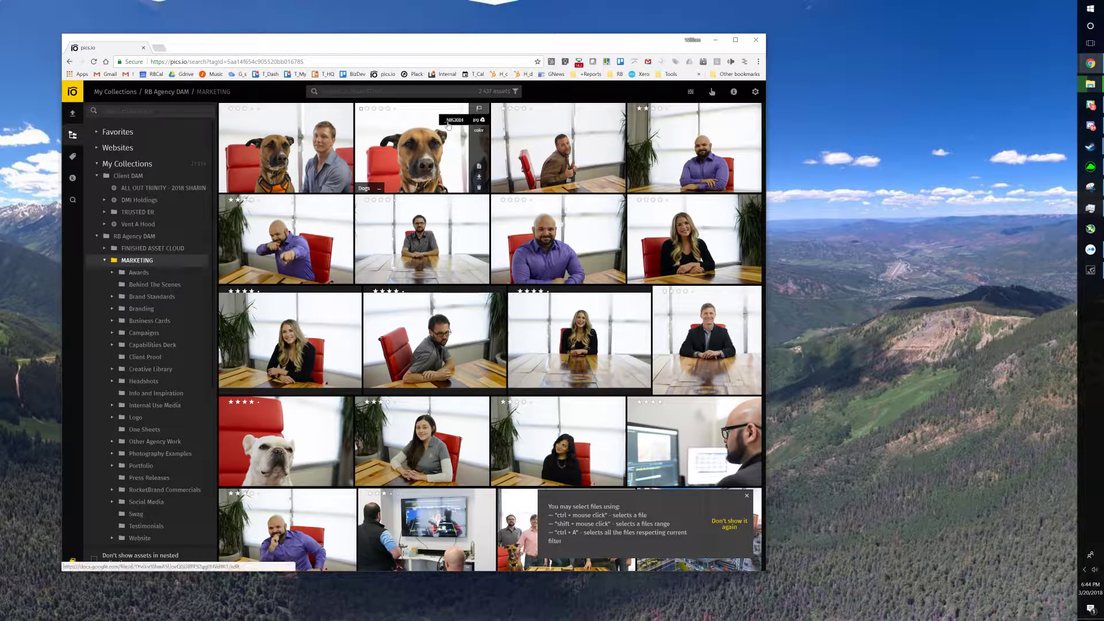
Open _NIK3084.jpg in its own Drive window and locate its Dogs folder via Organize
{"action": "left_click", "coordinate": [453, 123]}
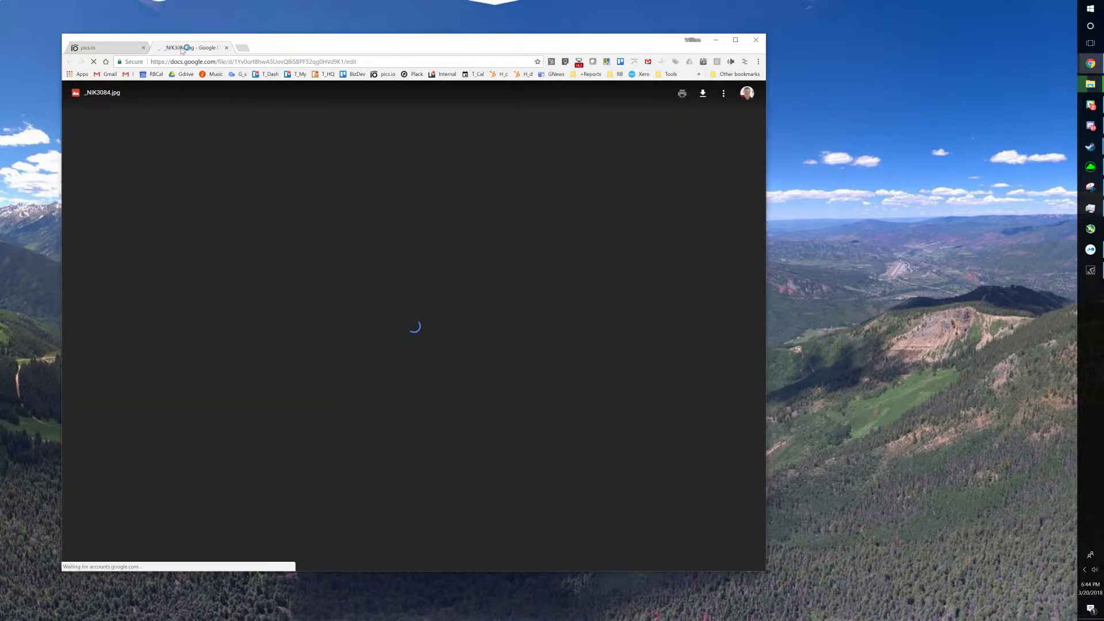
{"action": "left_click_drag", "start_coordinate": [175, 46], "coordinate": [328, 27]}
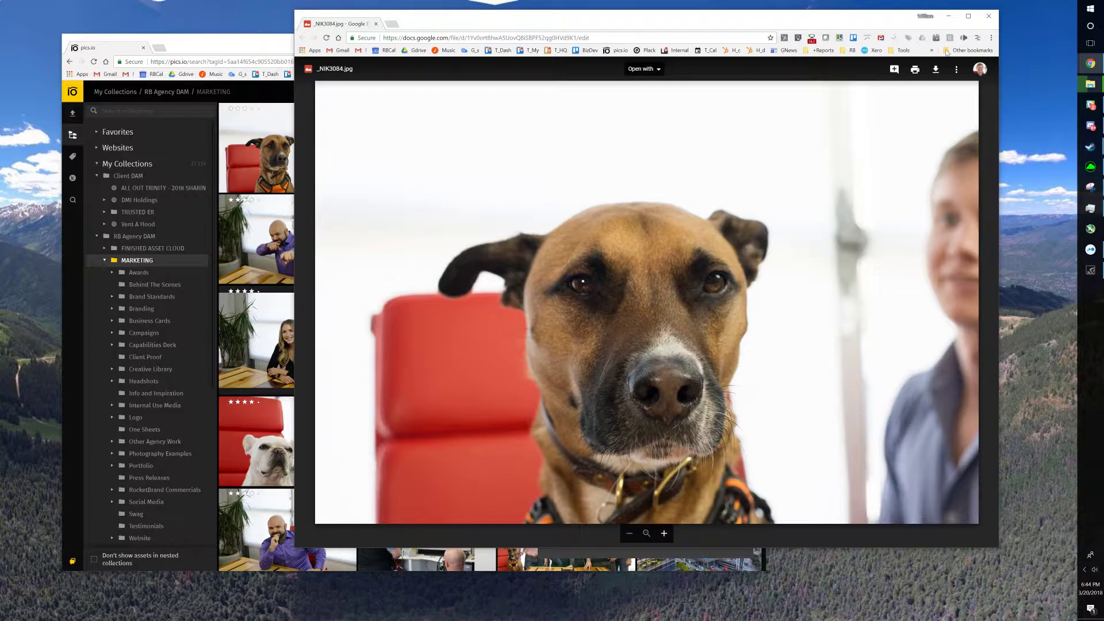
{"action": "left_click", "coordinate": [956, 69]}
{"action": "left_click", "coordinate": [870, 112]}
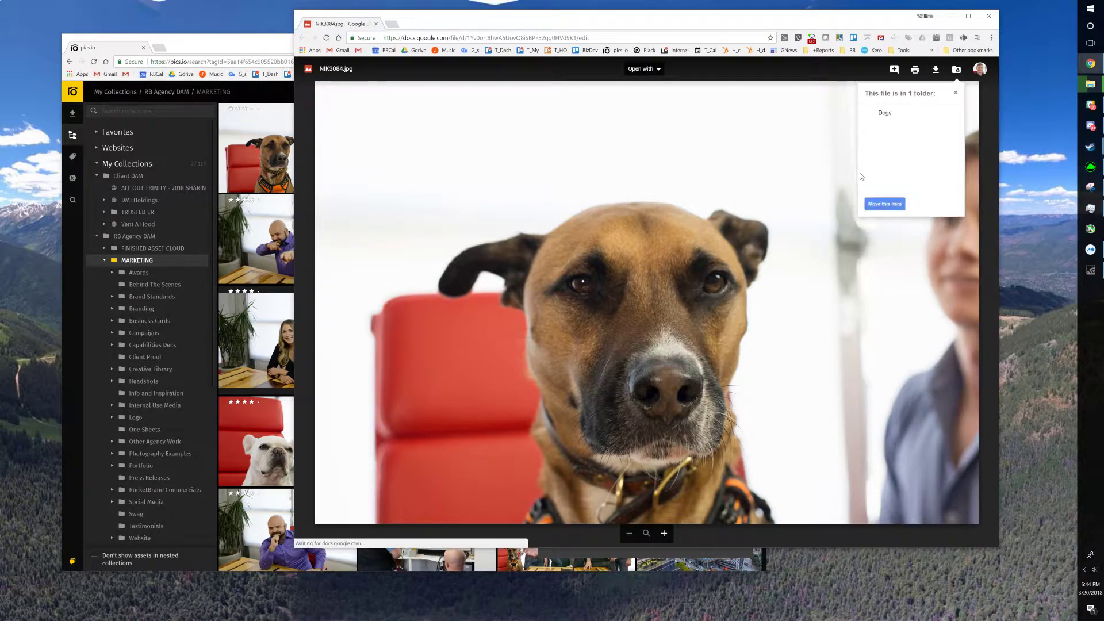
{"action": "left_click", "coordinate": [880, 118]}
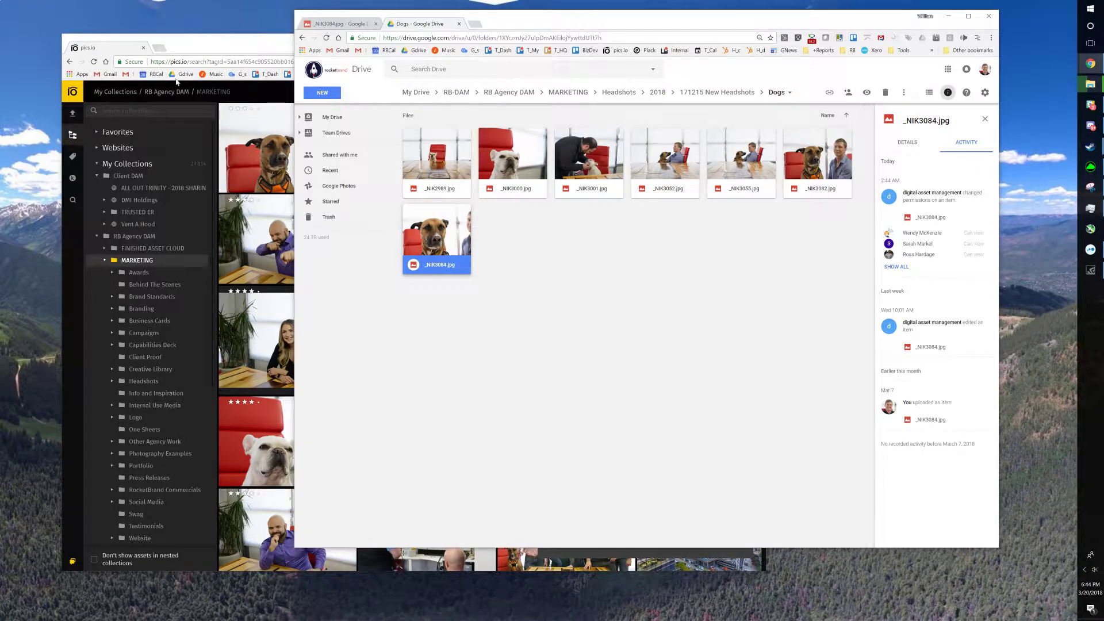
{"action": "left_click", "coordinate": [336, 24]}
{"action": "left_click", "coordinate": [238, 49]}
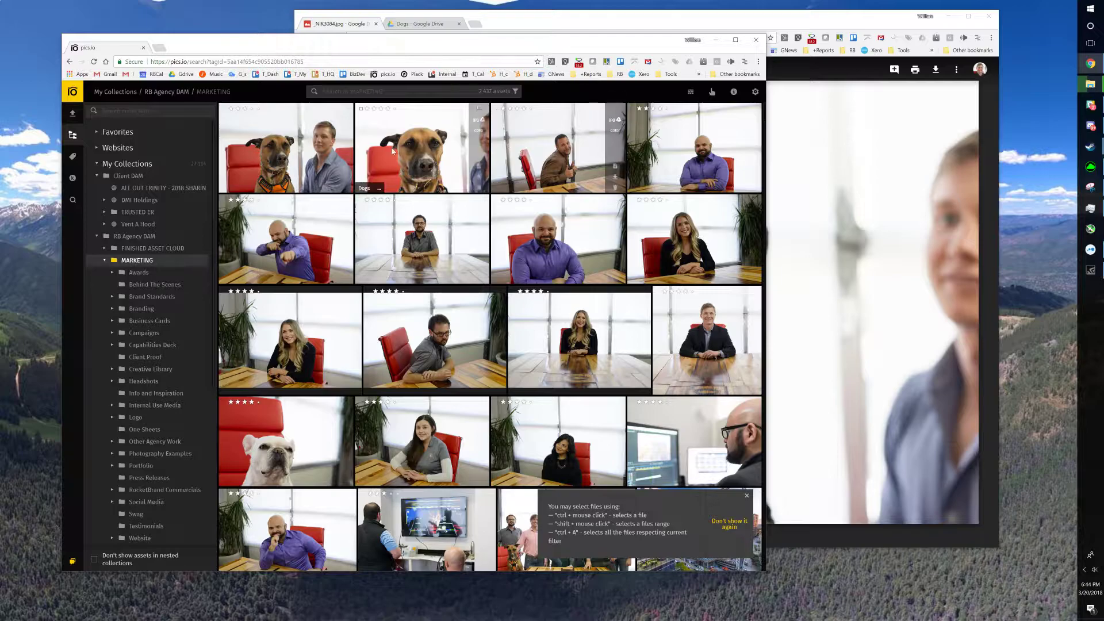
Show the Dogs folder in Drive with nothing selected so its activity history appears
{"action": "mouse_move", "coordinate": [327, 256]}
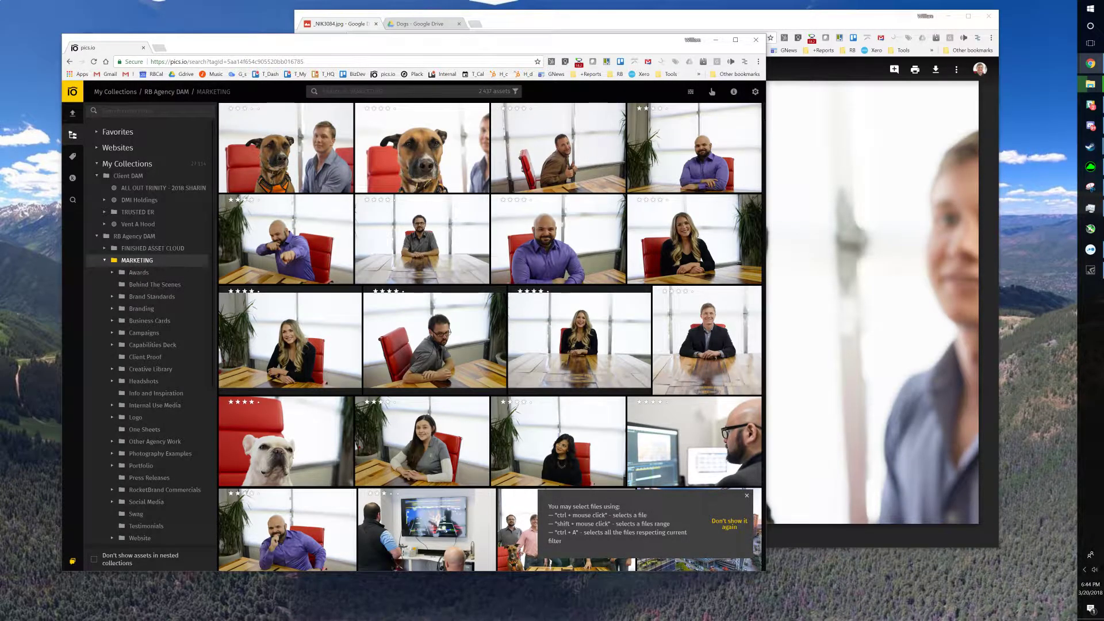
{"action": "left_click", "coordinate": [420, 23]}
{"action": "left_click", "coordinate": [605, 300]}
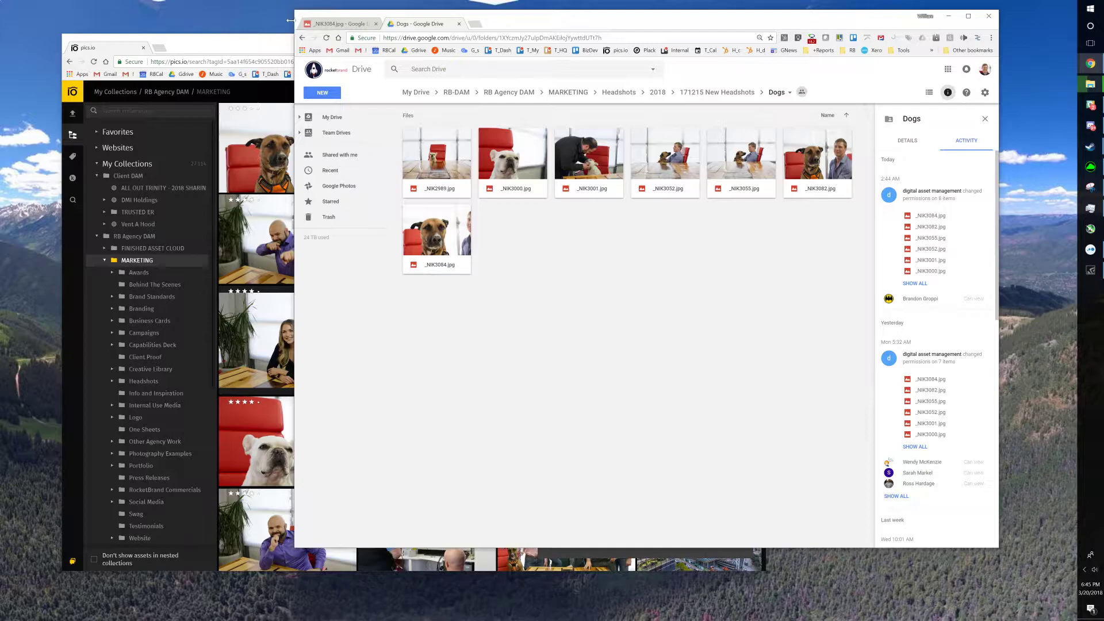
Resize the Drive window so the Dogs files fit on one row, then open a blank tab
{"action": "left_click_drag", "start_coordinate": [294, 20], "coordinate": [501, 2]}
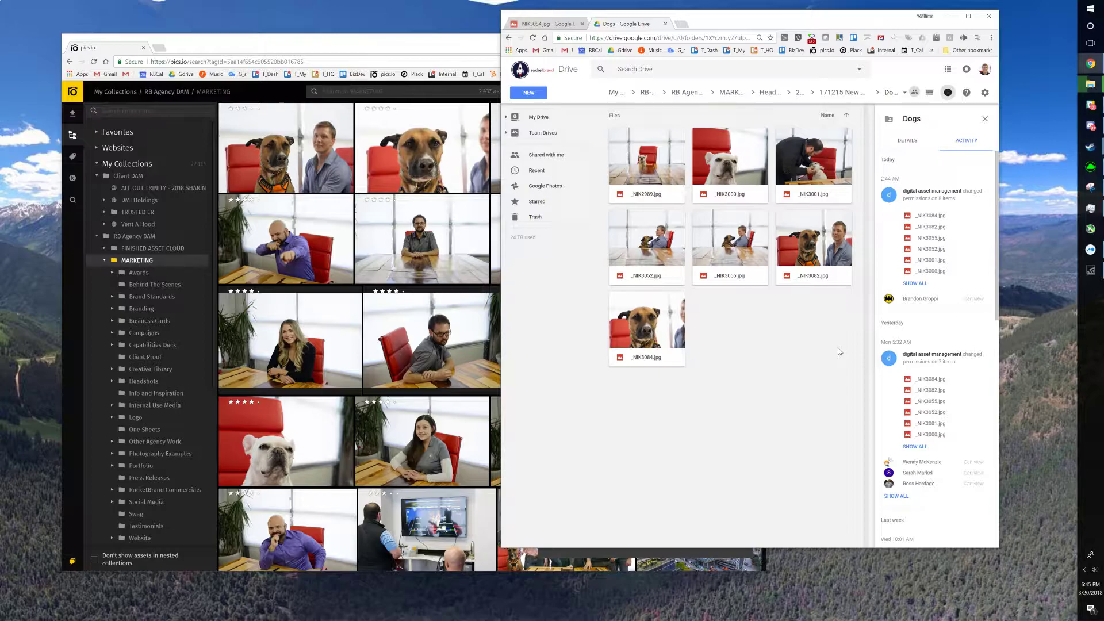
{"action": "left_click_drag", "start_coordinate": [496, 21], "coordinate": [195, 21]}
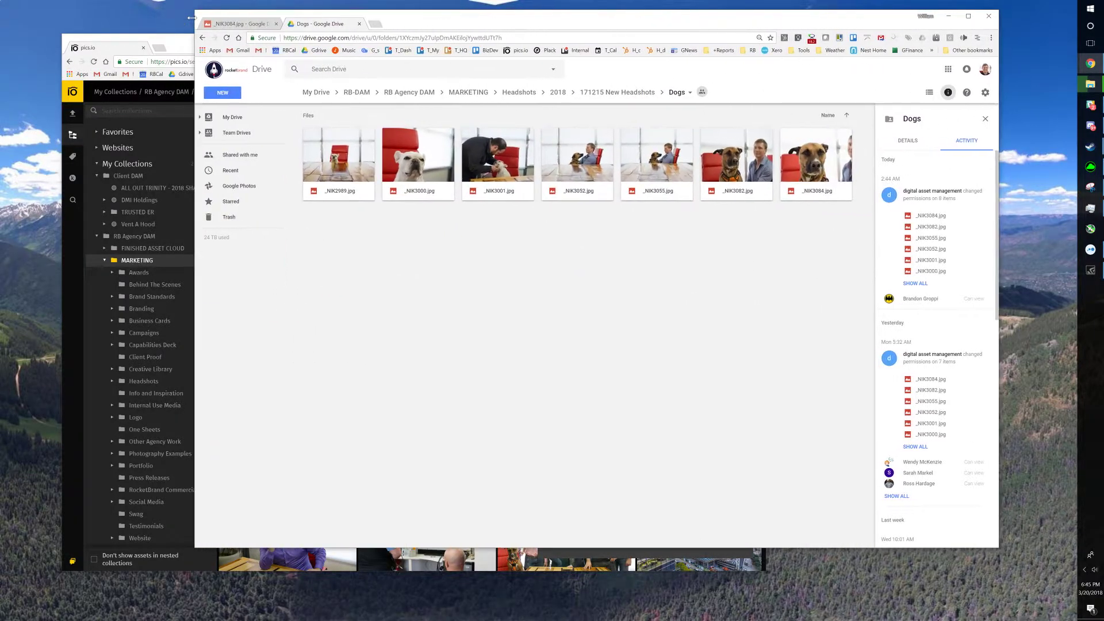
{"action": "left_click", "coordinate": [376, 24]}
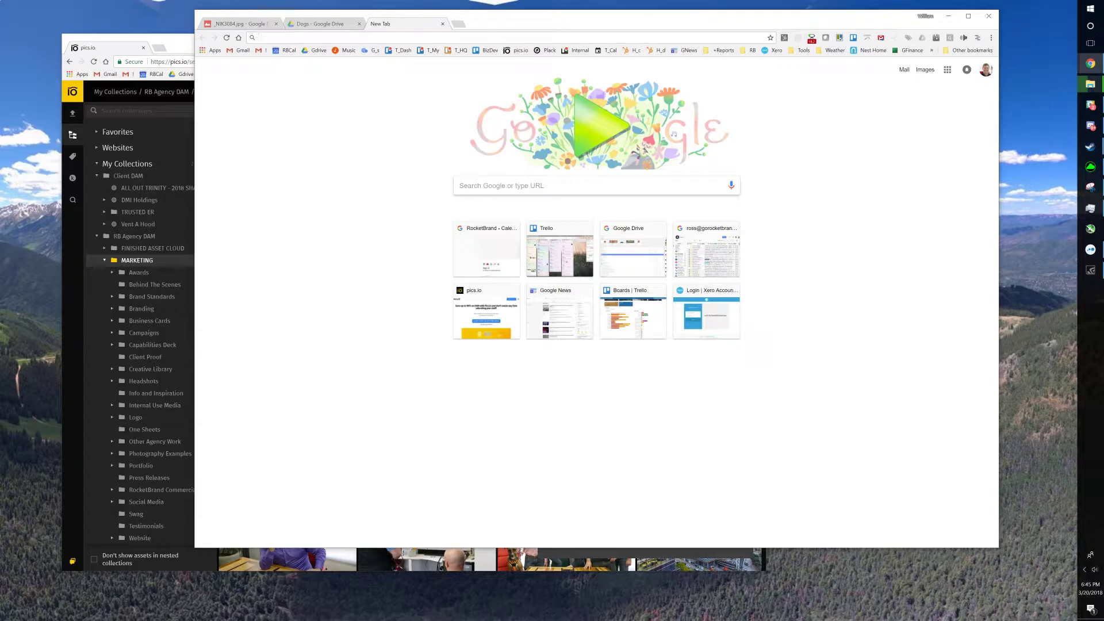
Search Google for 'google drive file stream' and open the Drive File Stream help article
{"action": "type", "text": "google f"}
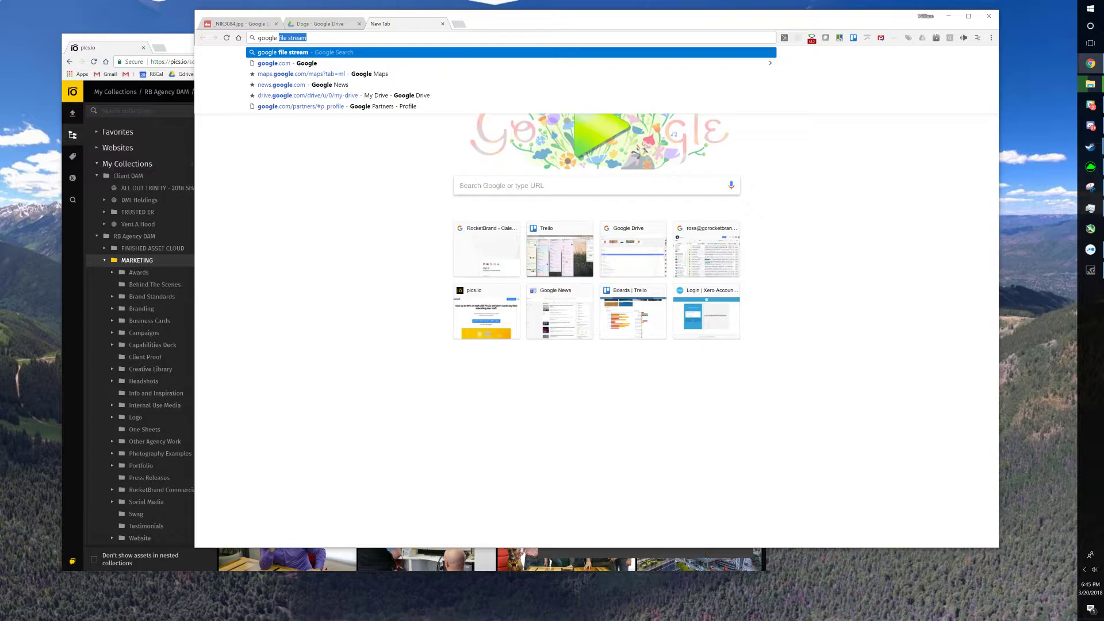
{"action": "key", "text": "Return"}
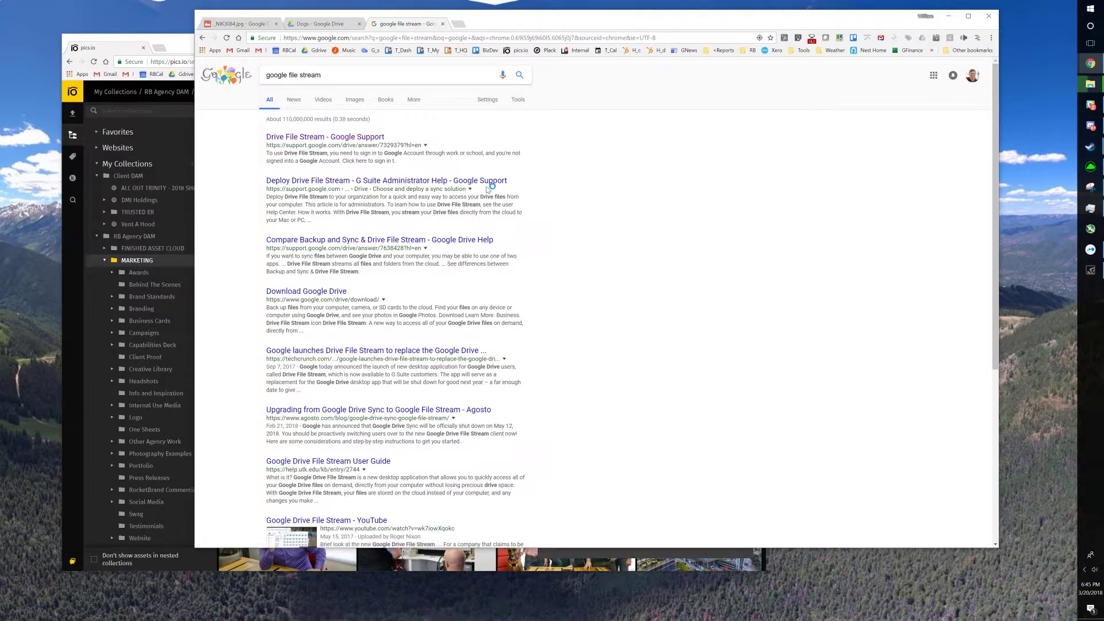
{"action": "left_click", "coordinate": [295, 76]}
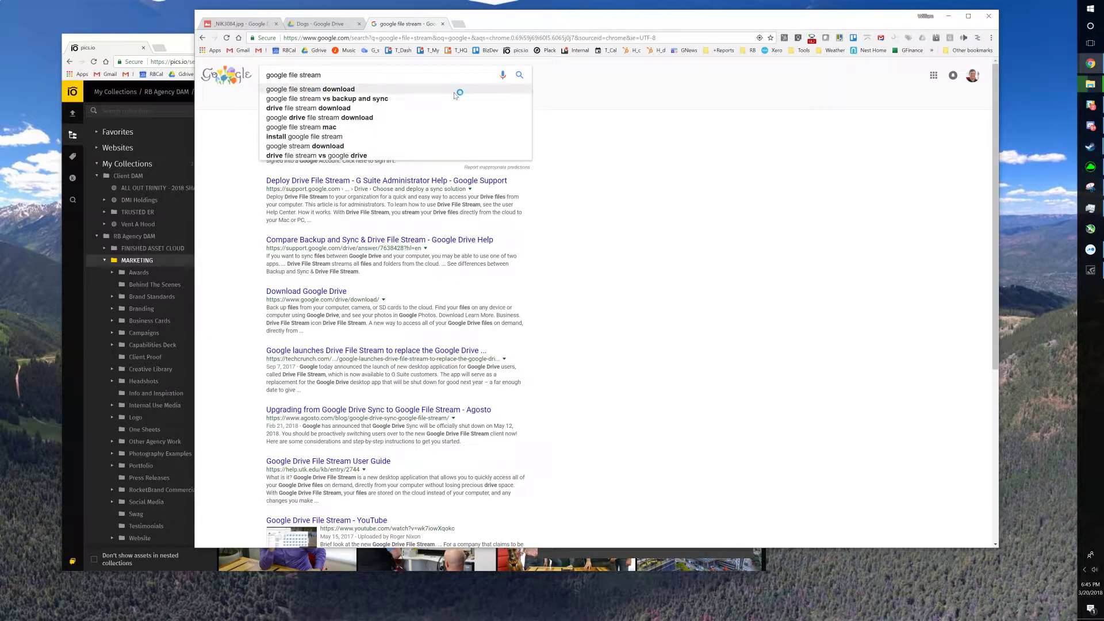
{"action": "type", "text": "dri"}
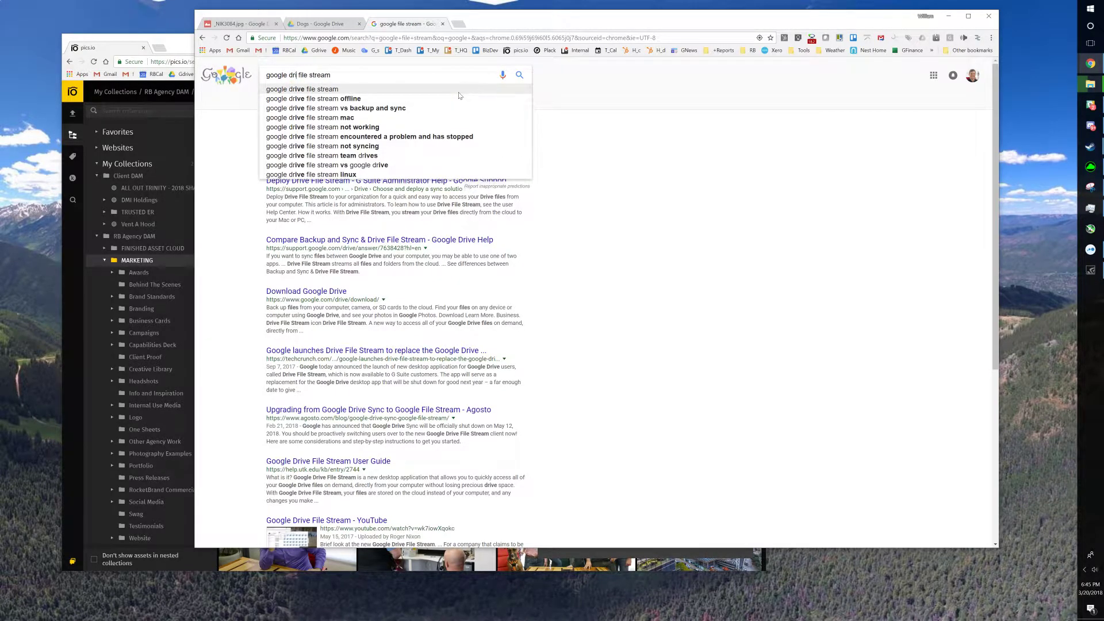
{"action": "left_click", "coordinate": [459, 91]}
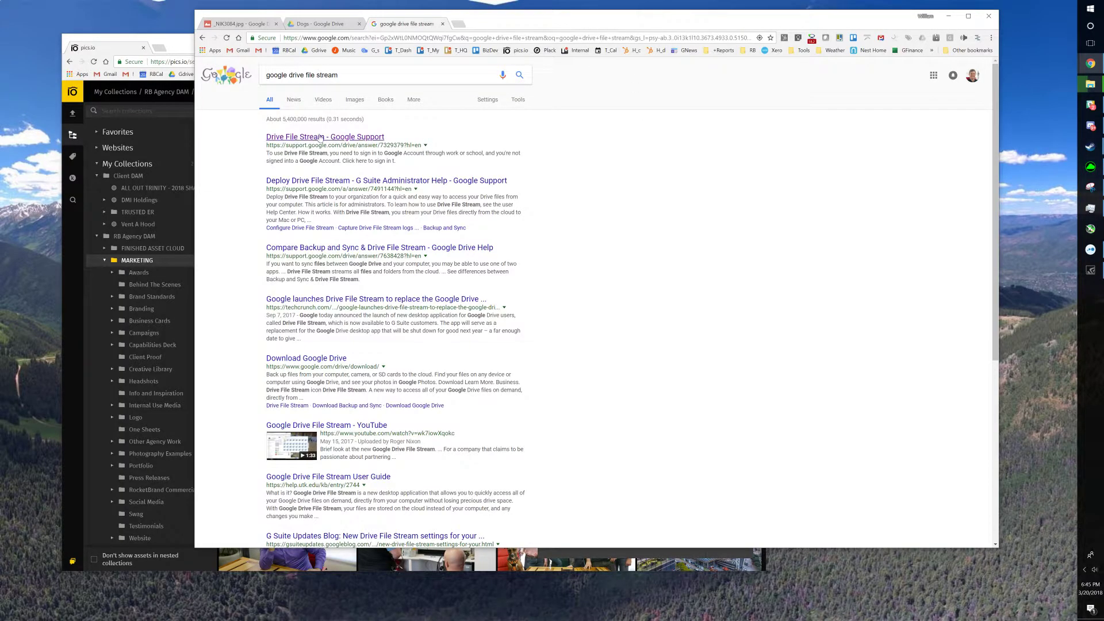
{"action": "left_click", "coordinate": [321, 137]}
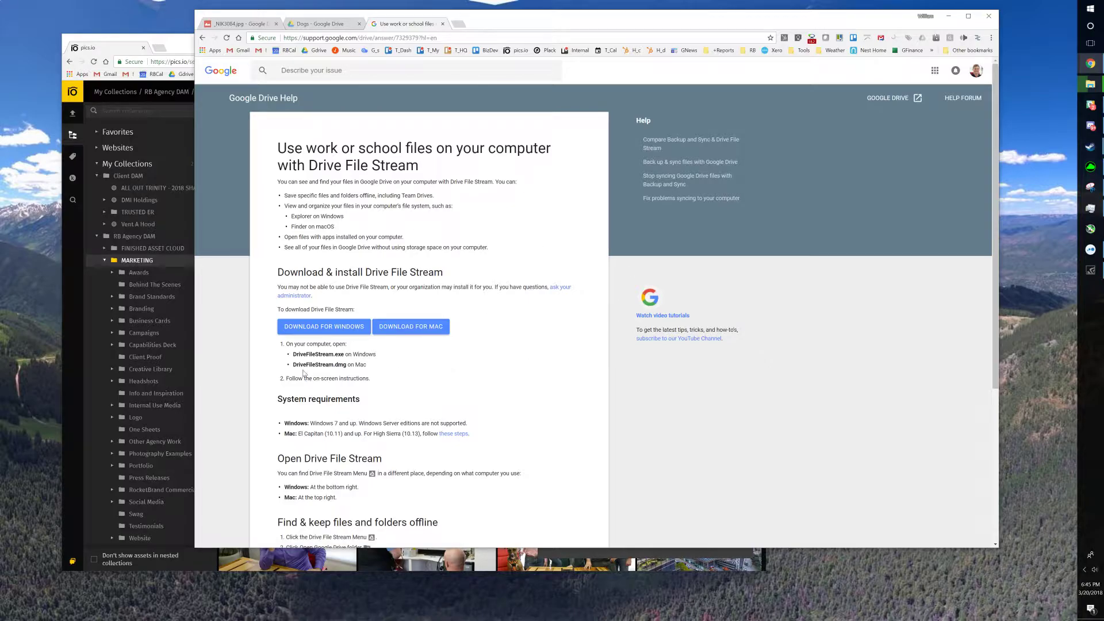
Download and save googledrivefilestream.exe for Windows from the help page
{"action": "left_click_drag", "start_coordinate": [273, 287], "coordinate": [481, 419]}
{"action": "left_click", "coordinate": [480, 377]}
{"action": "left_click", "coordinate": [301, 335]}
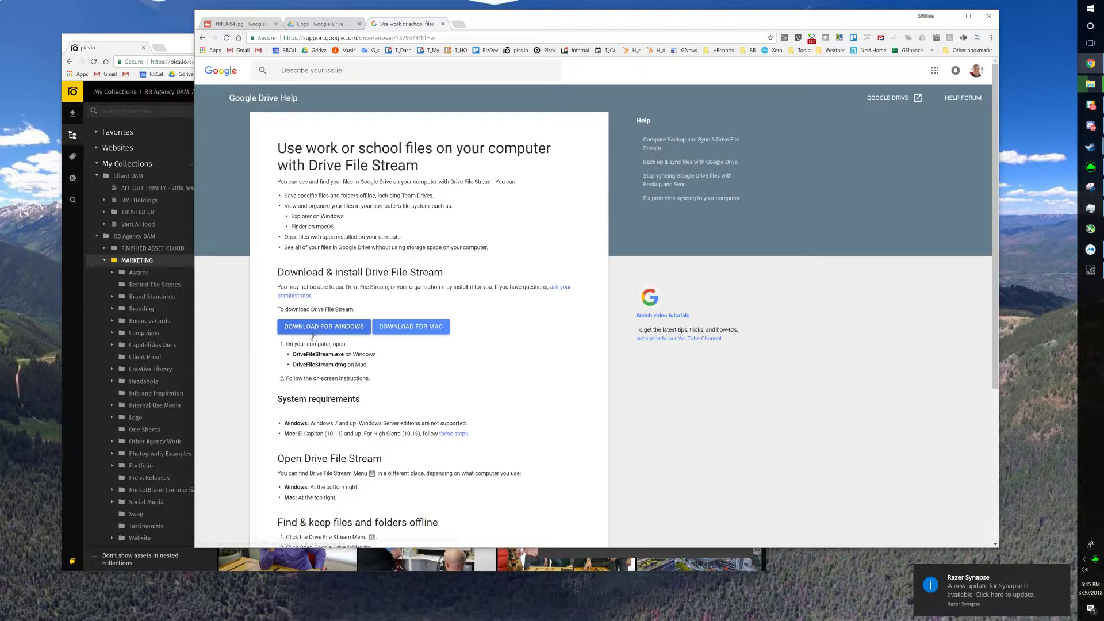
{"action": "left_click", "coordinate": [309, 331]}
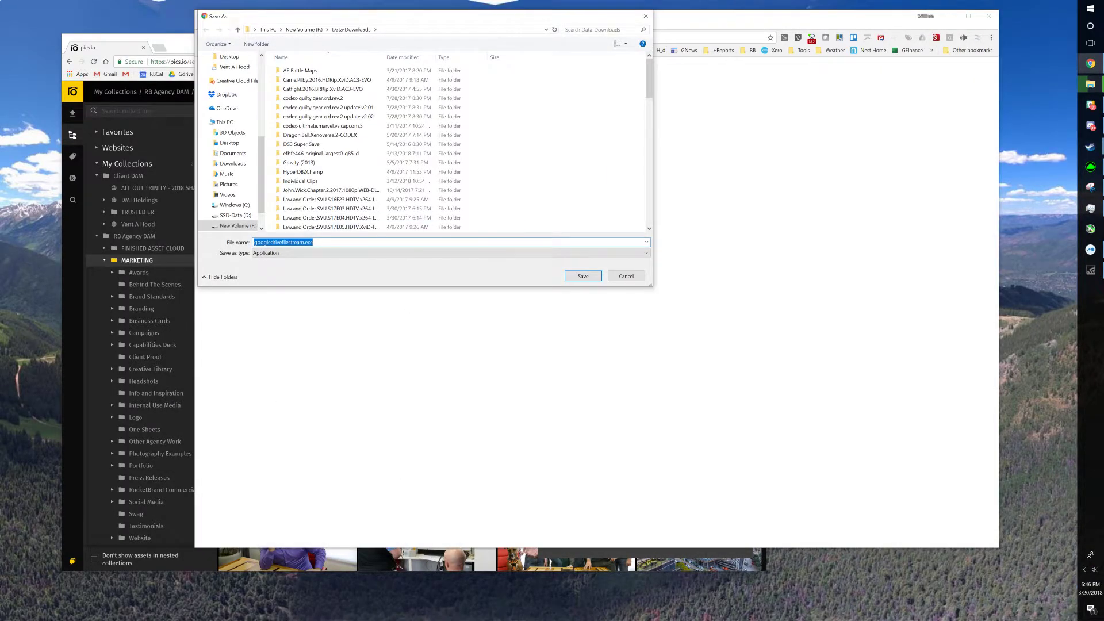
{"action": "left_click", "coordinate": [583, 276]}
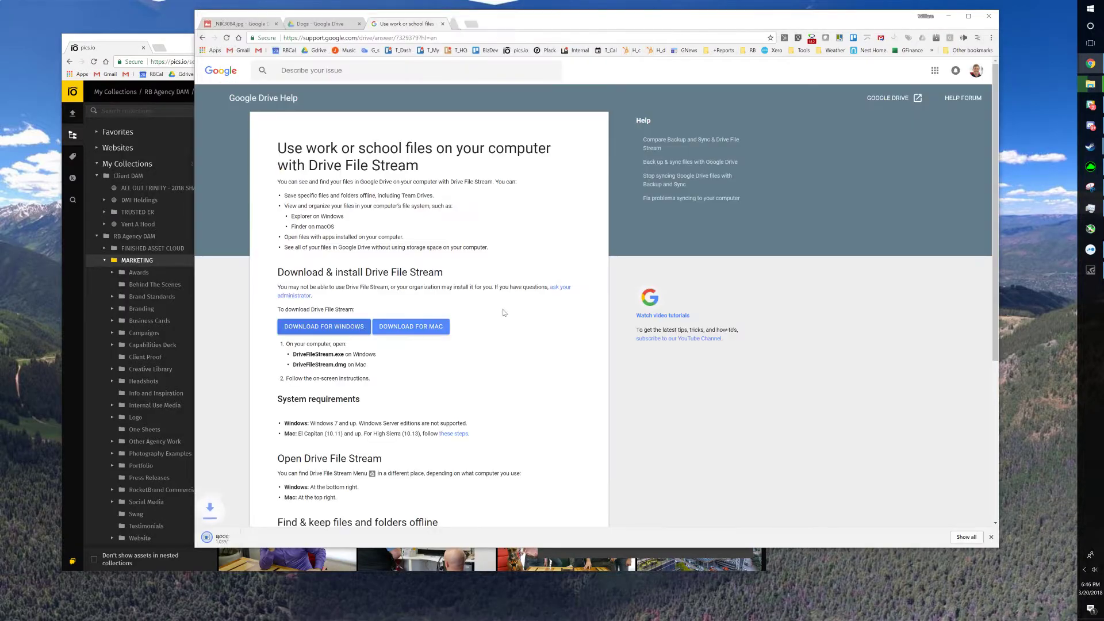
Run the installer, decline the administrator permission, and dismiss the installation-failed message
{"action": "left_click", "coordinate": [232, 539]}
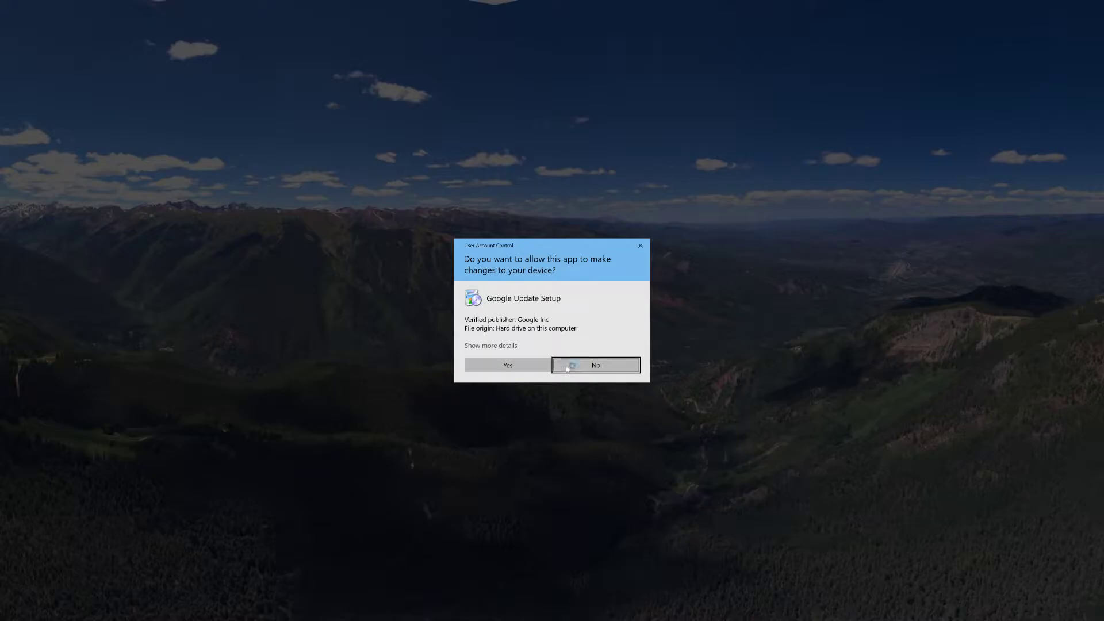
{"action": "left_click", "coordinate": [562, 361]}
{"action": "left_click", "coordinate": [655, 363]}
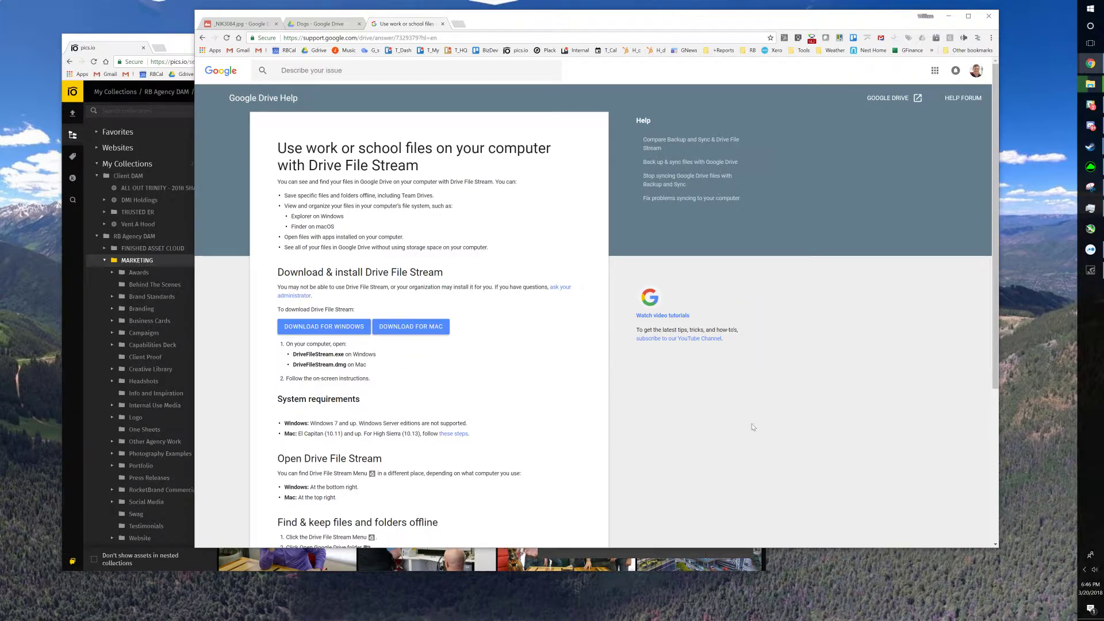
Open the Drive File Stream tray panel showing 19 files syncing, DJI_0021.MOV at 38%
{"action": "left_click", "coordinate": [1085, 570]}
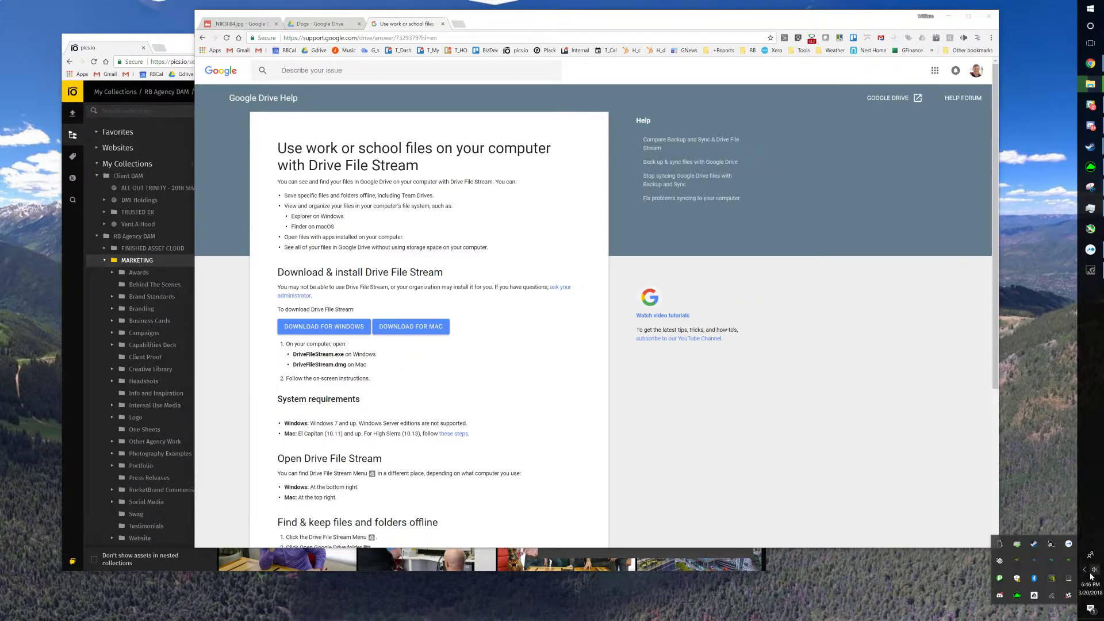
{"action": "left_click", "coordinate": [1037, 599]}
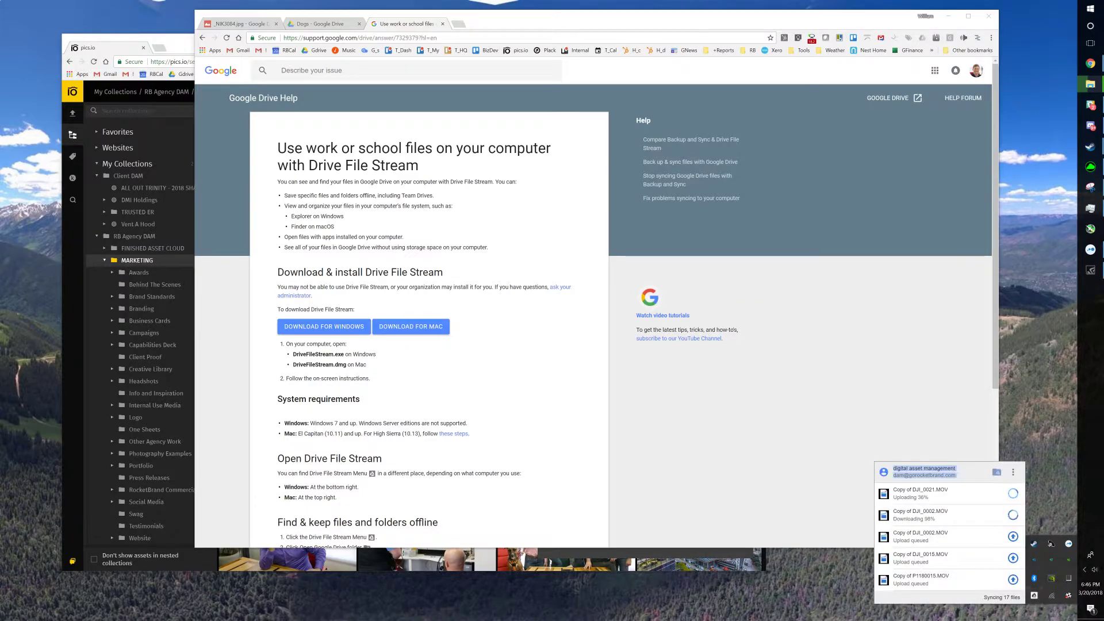
{"action": "left_click", "coordinate": [946, 466]}
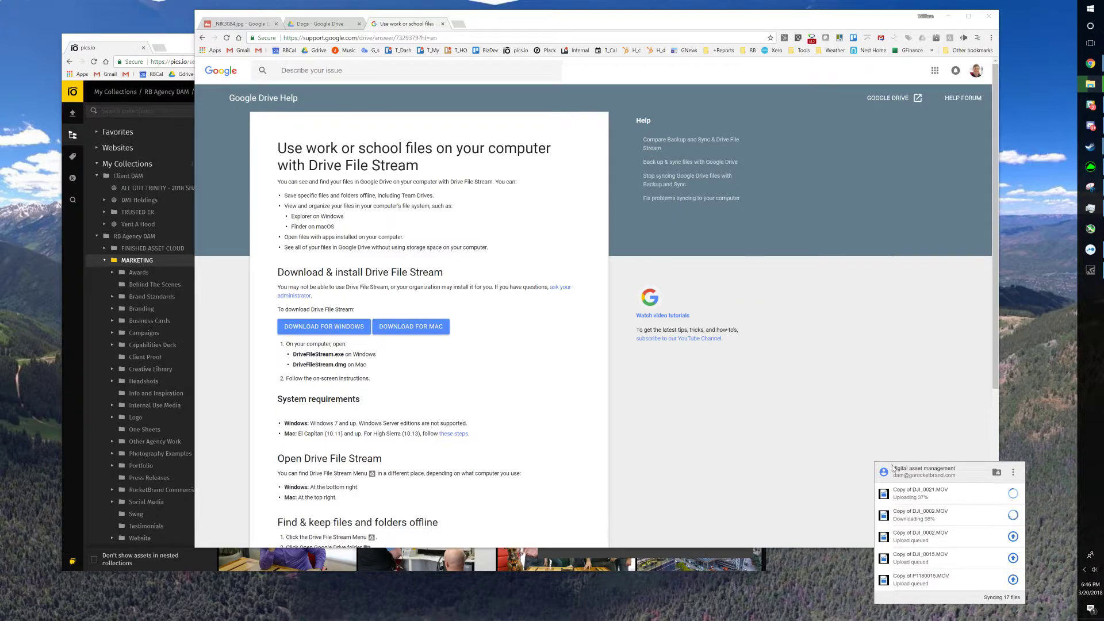
{"action": "triple_click", "coordinate": [924, 475]}
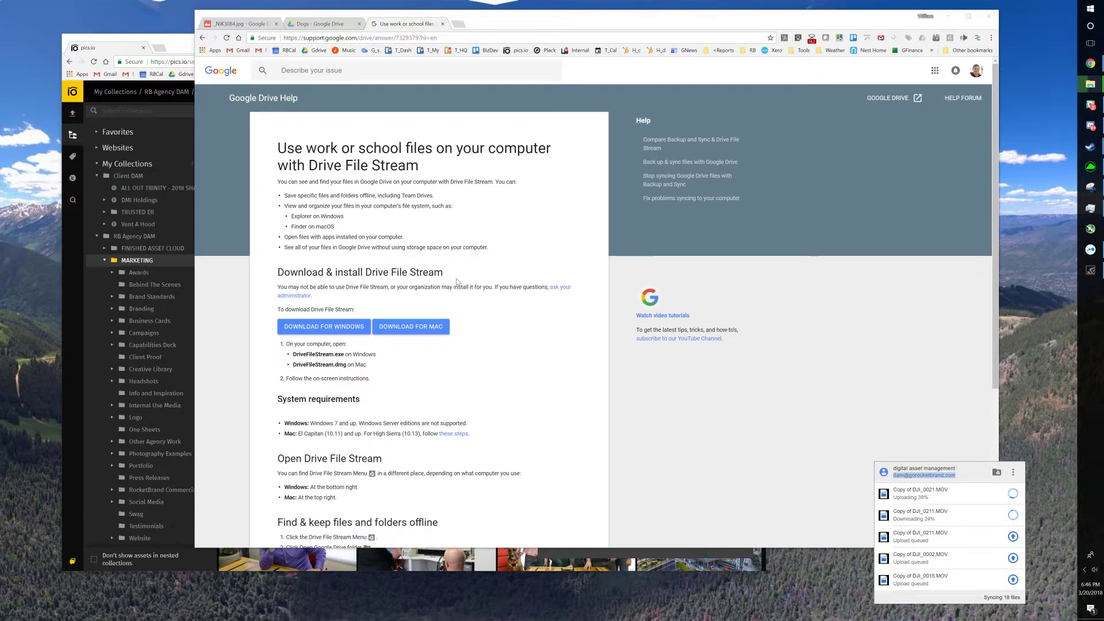
Open Pics.io's Google Drive storage page from the gear menu, showing 27,112 assets
{"action": "left_click", "coordinate": [81, 50]}
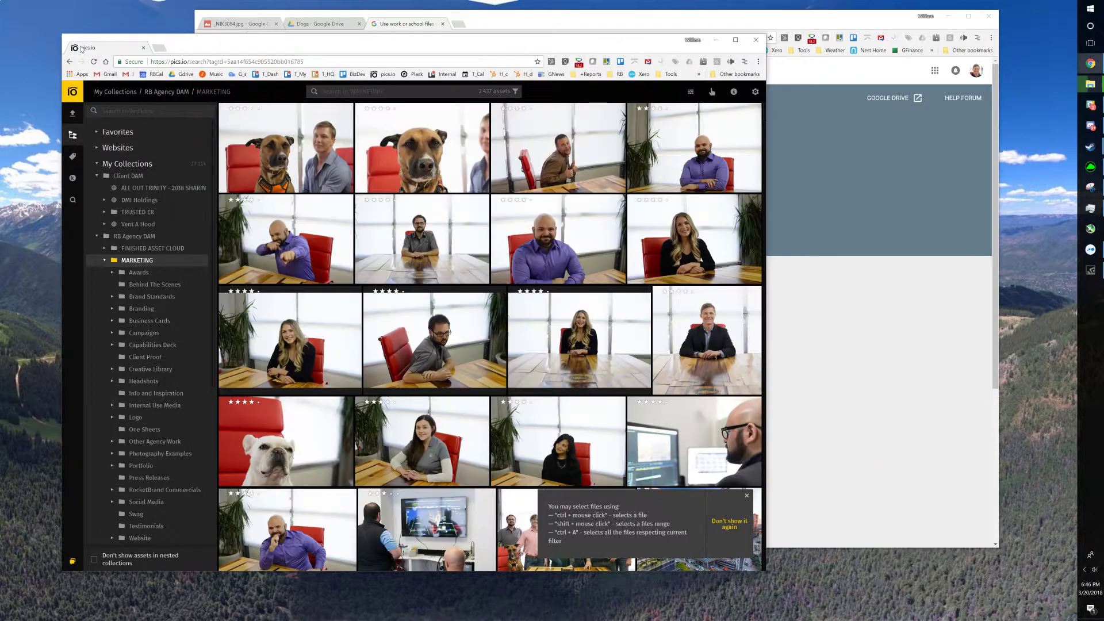
{"action": "left_click", "coordinate": [749, 93]}
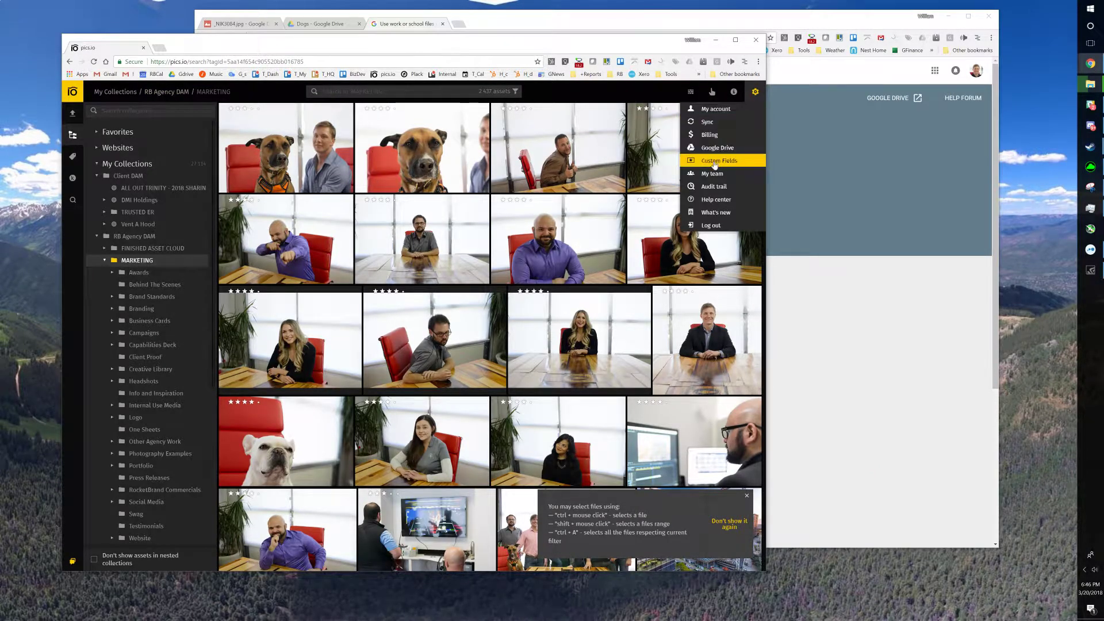
{"action": "left_click", "coordinate": [754, 92]}
{"action": "left_click", "coordinate": [755, 93]}
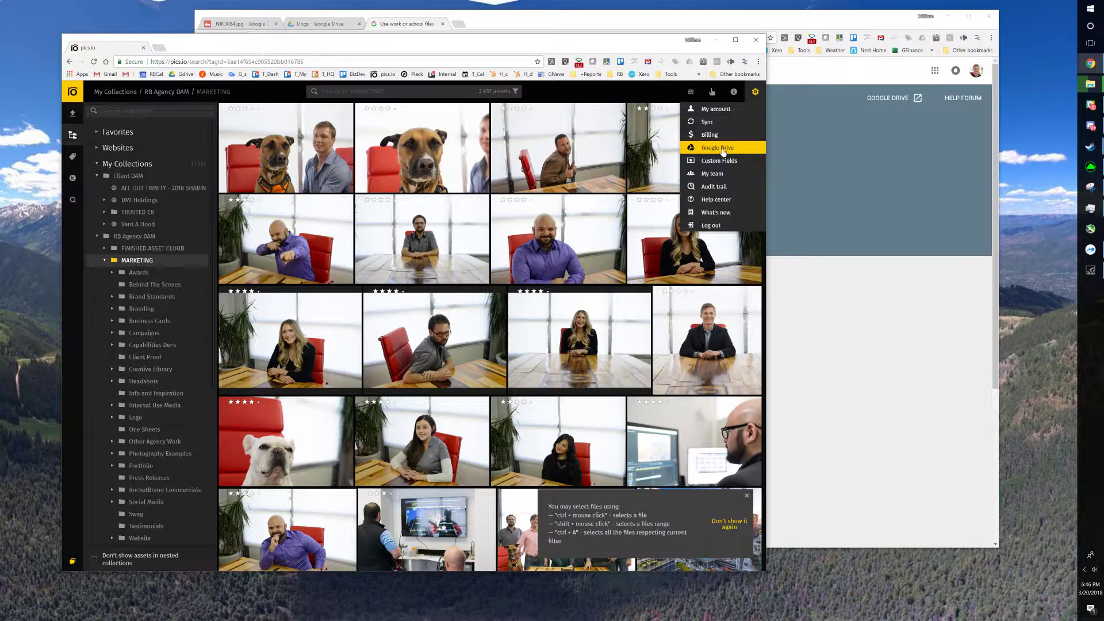
{"action": "left_click", "coordinate": [723, 150]}
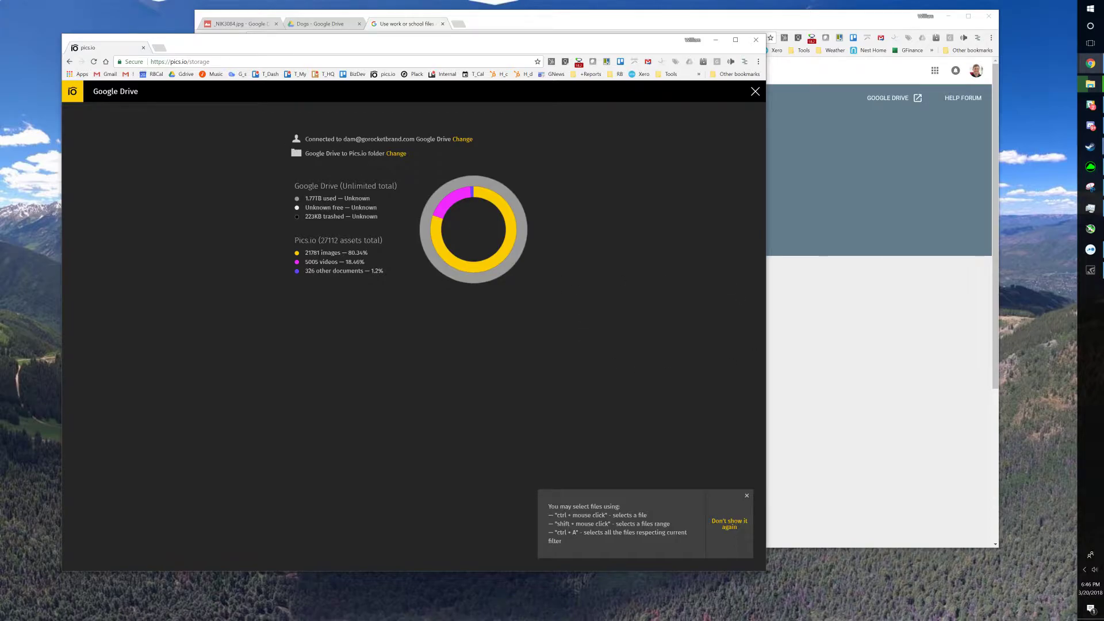
Check Drive File Stream sync progress from the tray, then close the Google Drive storage page
{"action": "left_click_drag", "start_coordinate": [348, 139], "coordinate": [427, 139]}
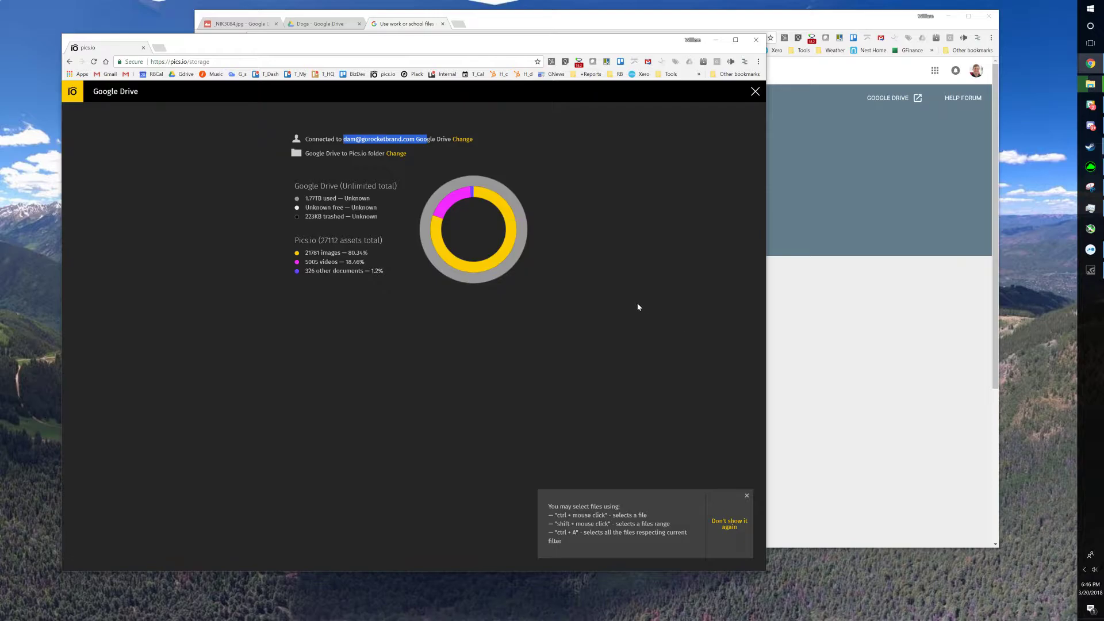
{"action": "left_click", "coordinate": [1083, 570]}
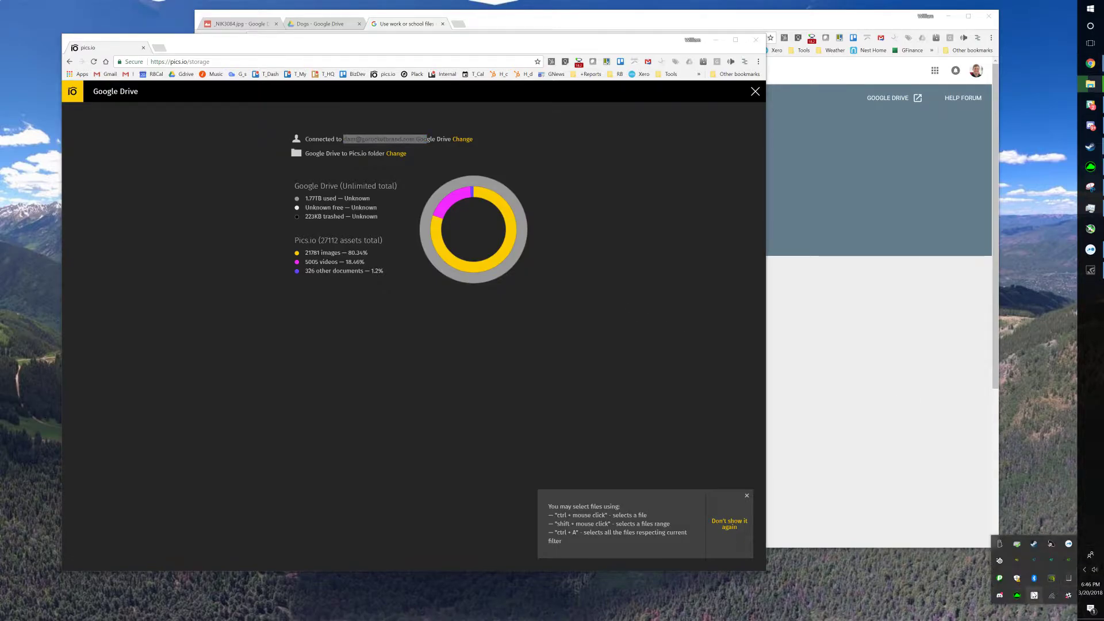
{"action": "left_click", "coordinate": [1034, 596]}
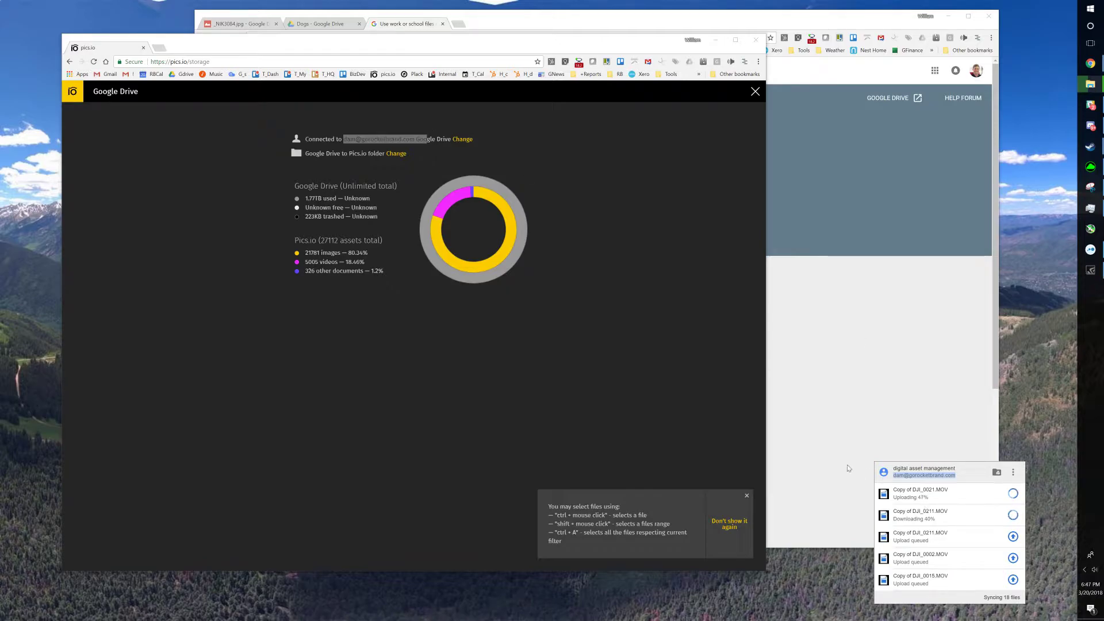
{"action": "left_click", "coordinate": [247, 462]}
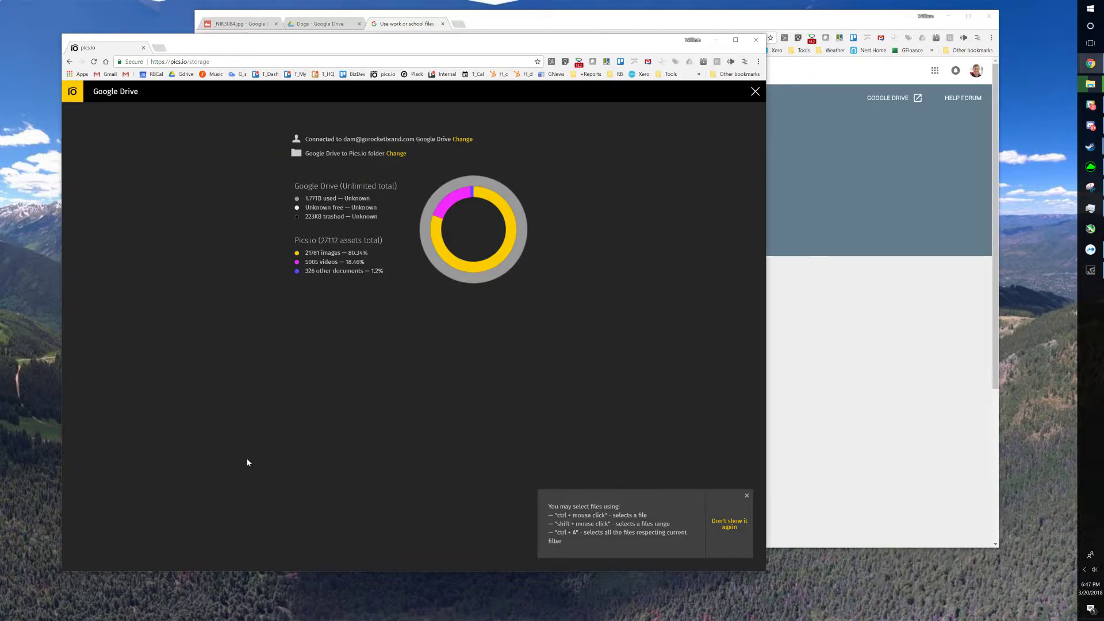
{"action": "left_click", "coordinate": [755, 91]}
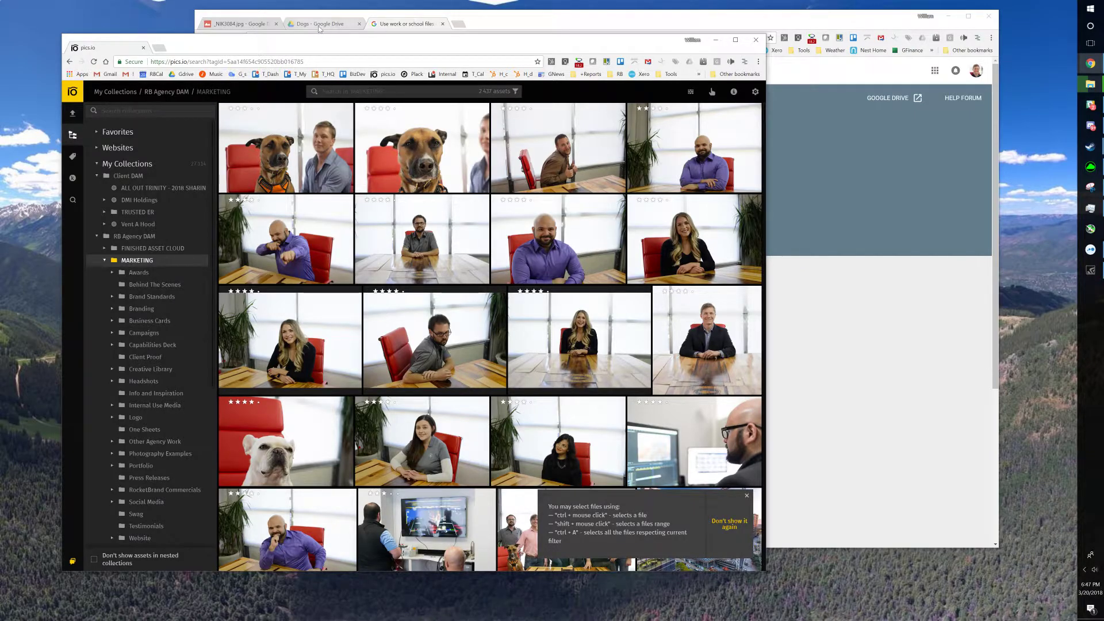
Bring the GREENWAY UPTOWN BLOCK Explorer window forward and navigate up to My Drive
{"action": "left_click", "coordinate": [1086, 85]}
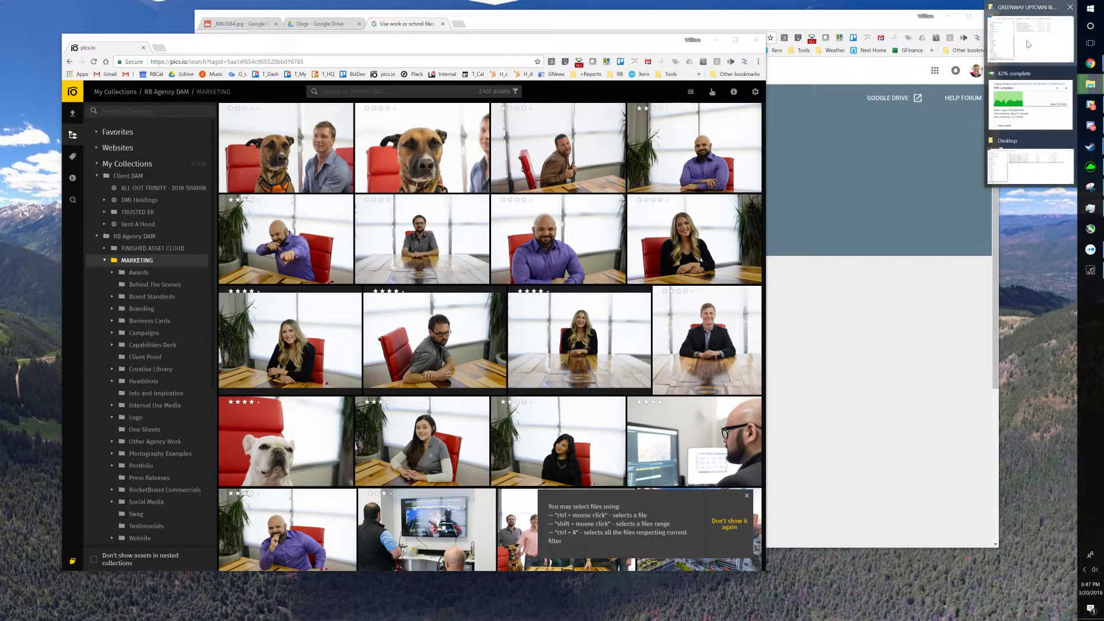
{"action": "left_click", "coordinate": [1033, 37]}
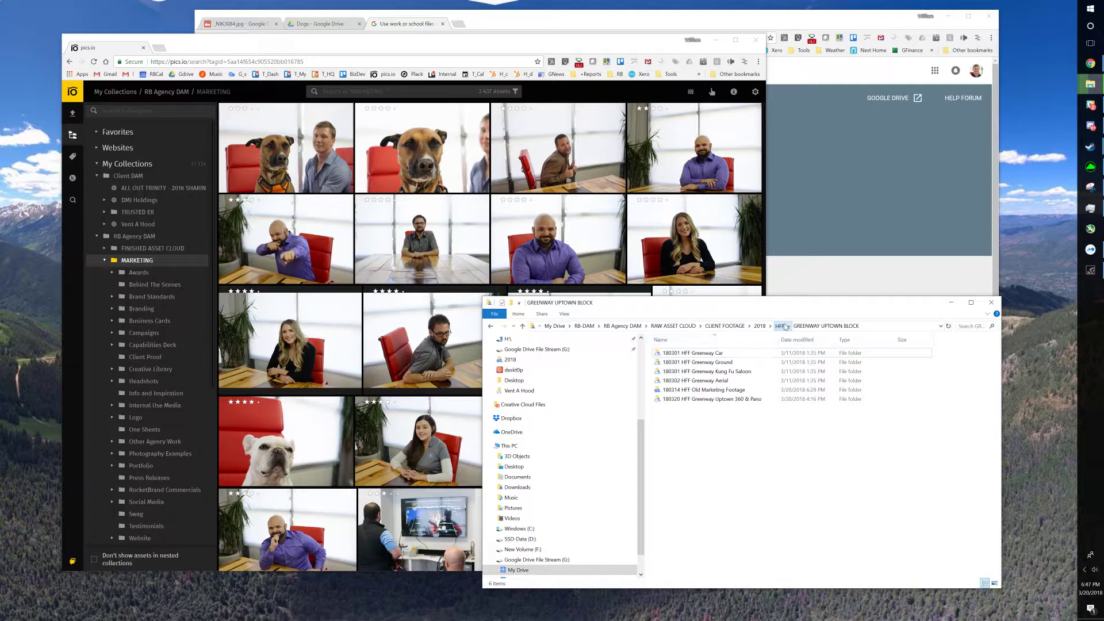
{"action": "key", "text": "alt+Up"}
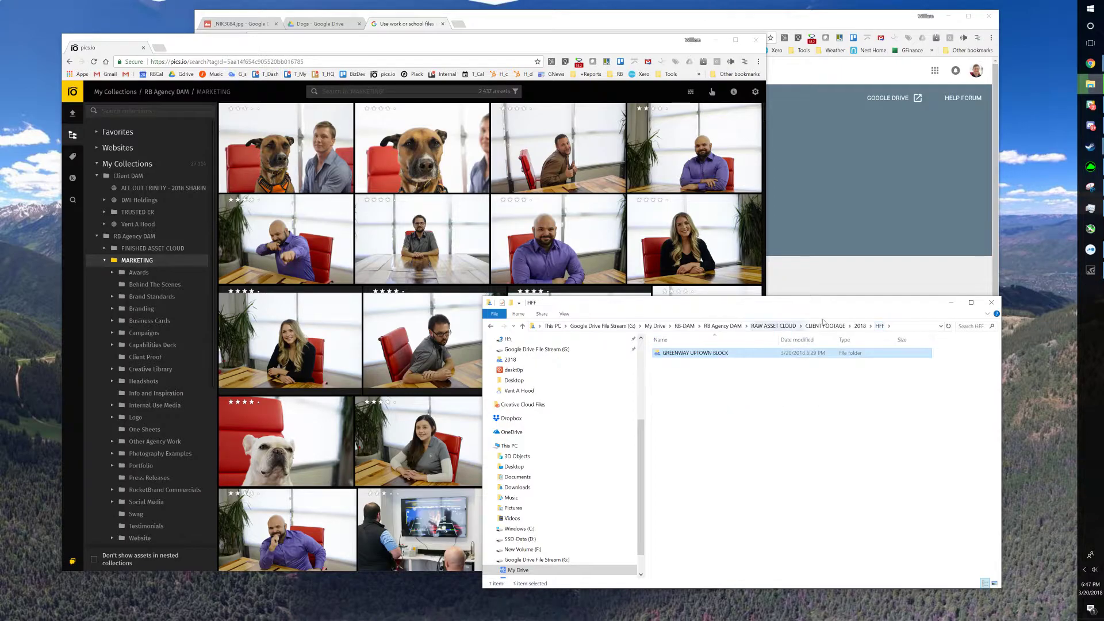
{"action": "left_click", "coordinate": [723, 326]}
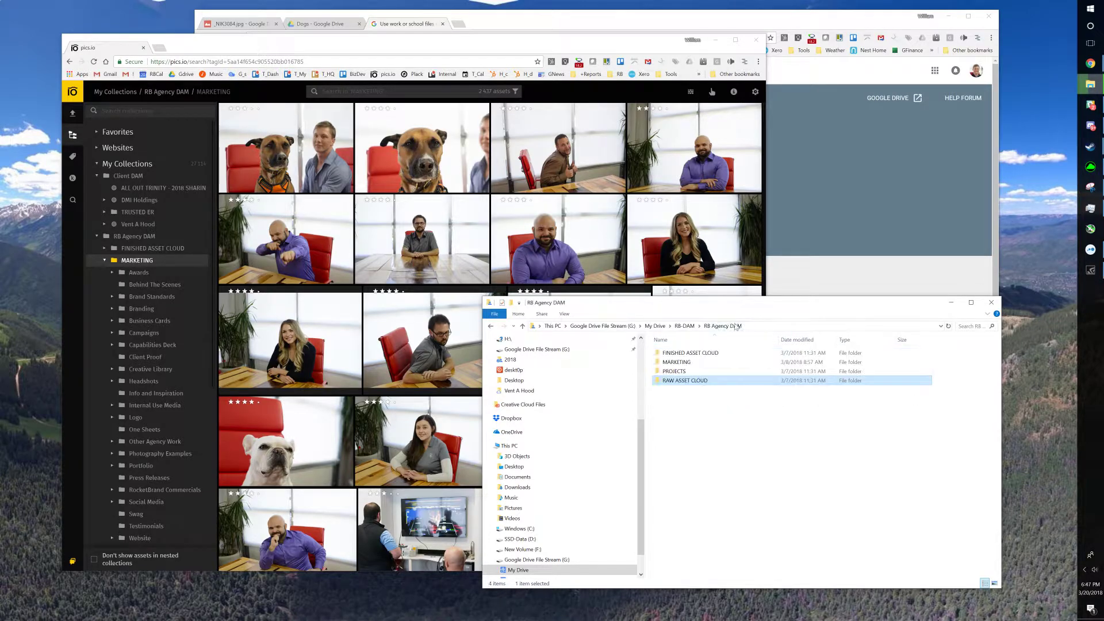
{"action": "left_click", "coordinate": [684, 326]}
{"action": "left_click", "coordinate": [659, 327]}
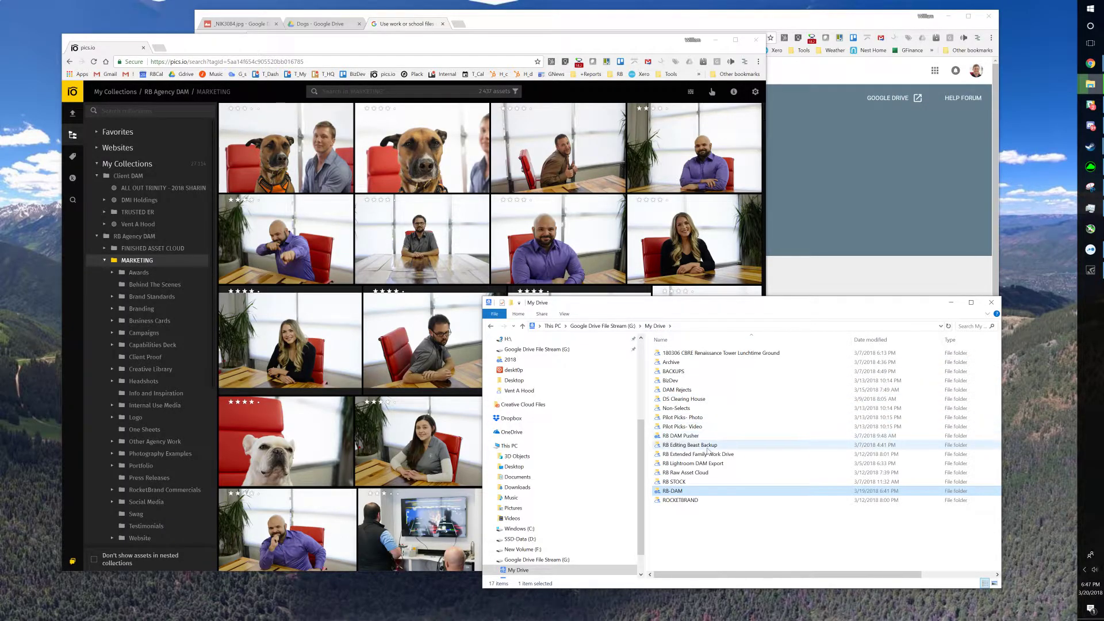
Open RB DAM Pusher > 180314 HFF Old Marketing Footage and right-click 2525 McKinnon
{"action": "double_click", "coordinate": [694, 436]}
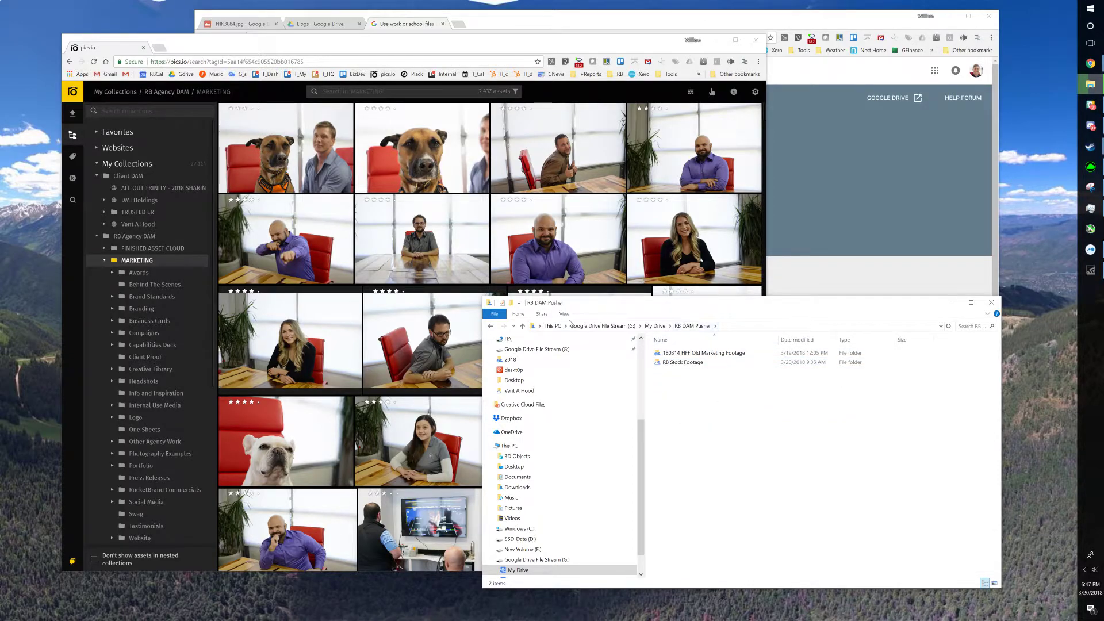
{"action": "left_click_drag", "start_coordinate": [549, 303], "coordinate": [96, 316]}
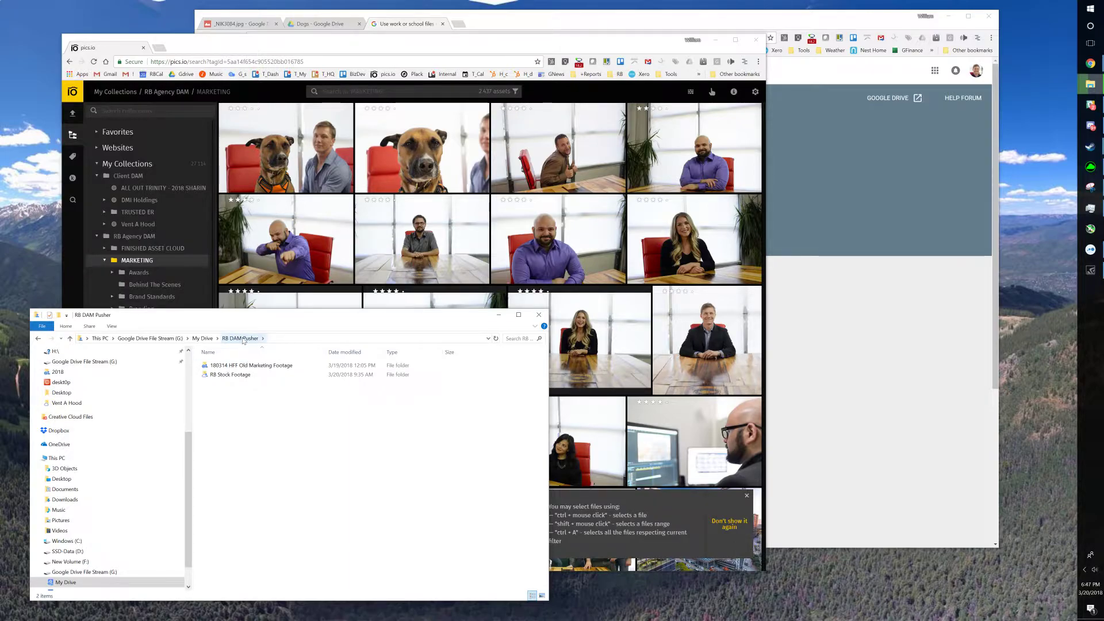
{"action": "left_click", "coordinate": [237, 368]}
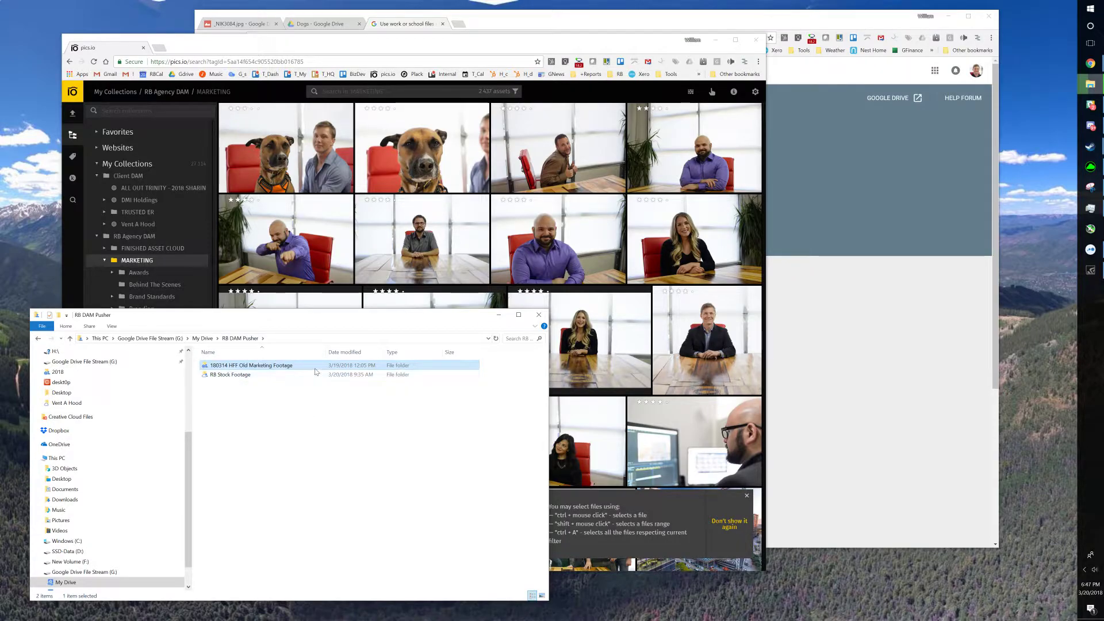
{"action": "mouse_move", "coordinate": [316, 371]}
{"action": "double_click", "coordinate": [280, 366]}
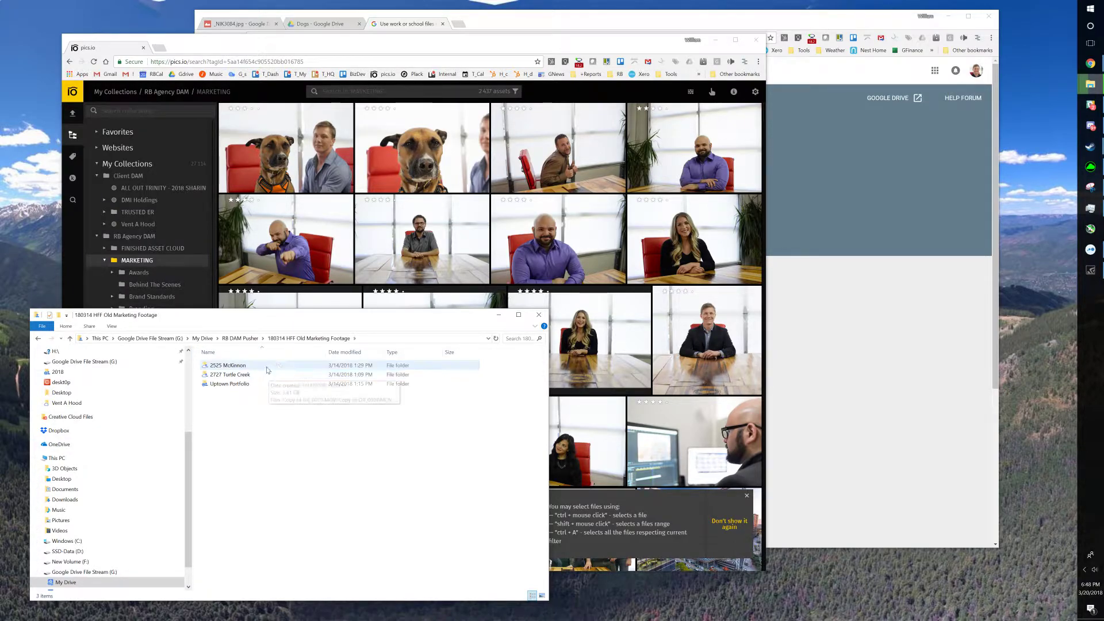
{"action": "right_click", "coordinate": [234, 370]}
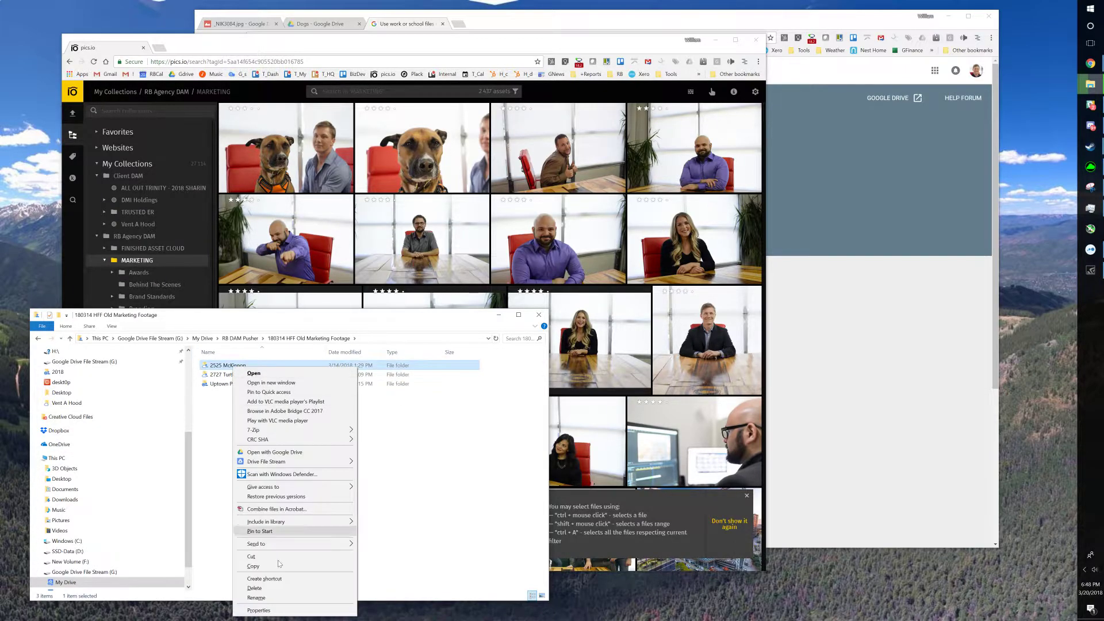
List 2525 McKinnon's files in Google Drive, select Copy of P1180015.MOV, and detach pics.io into its own window
{"action": "left_click", "coordinate": [262, 456]}
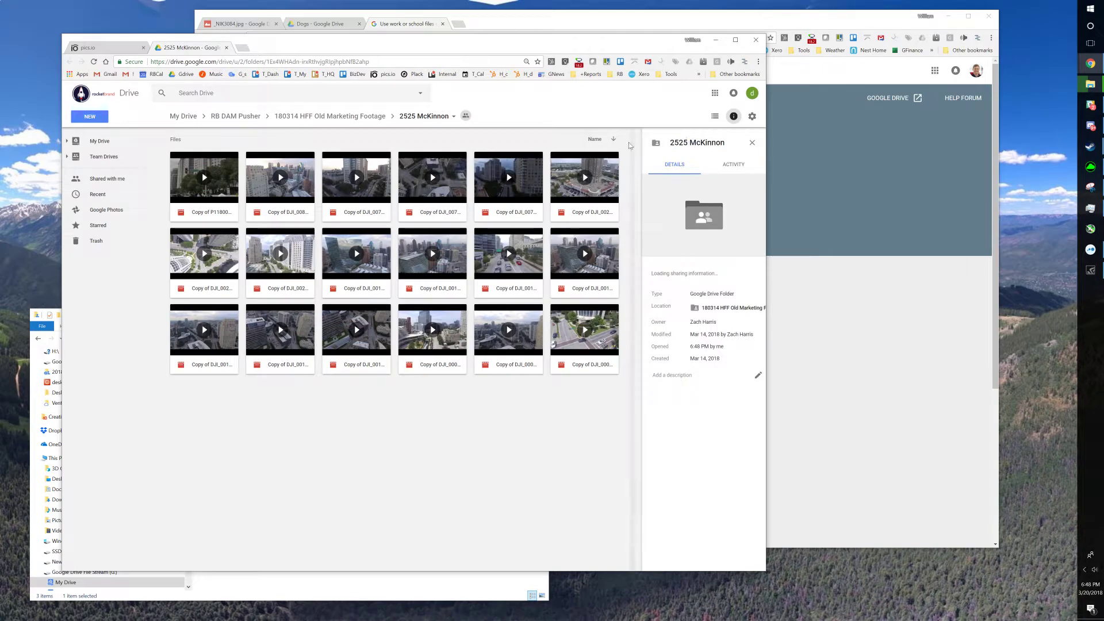
{"action": "left_click", "coordinate": [714, 116]}
{"action": "left_click", "coordinate": [427, 165]}
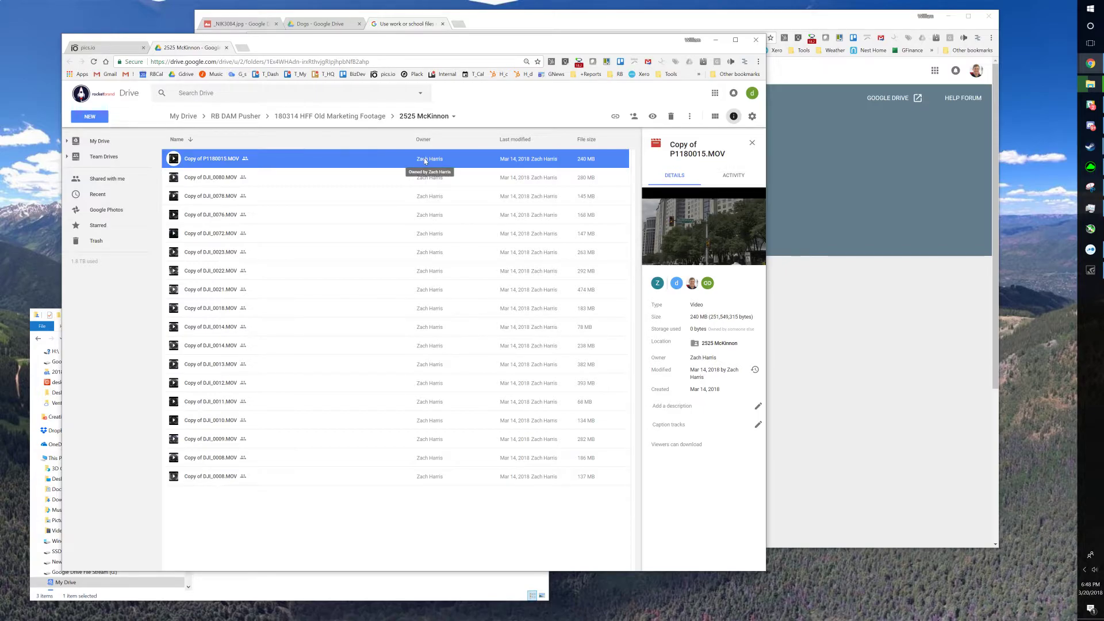
{"action": "left_click_drag", "start_coordinate": [345, 49], "coordinate": [684, 57]}
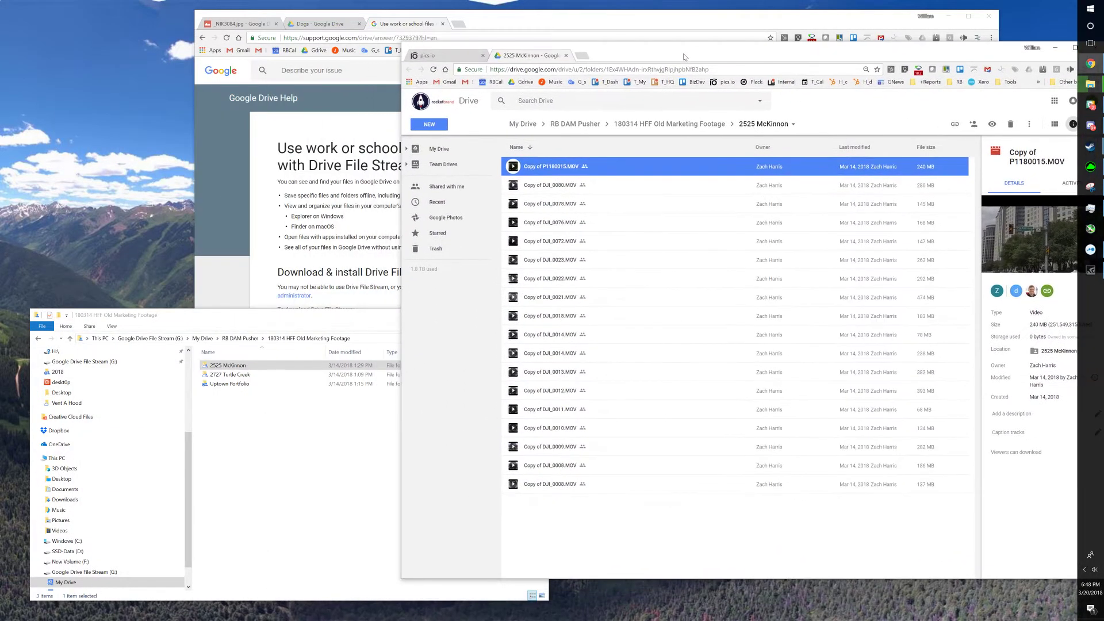
{"action": "left_click_drag", "start_coordinate": [437, 59], "coordinate": [224, 61]}
Open Pics.io's Google Drive connection page, highlight the connected account address, then close it
{"action": "left_click", "coordinate": [842, 104]}
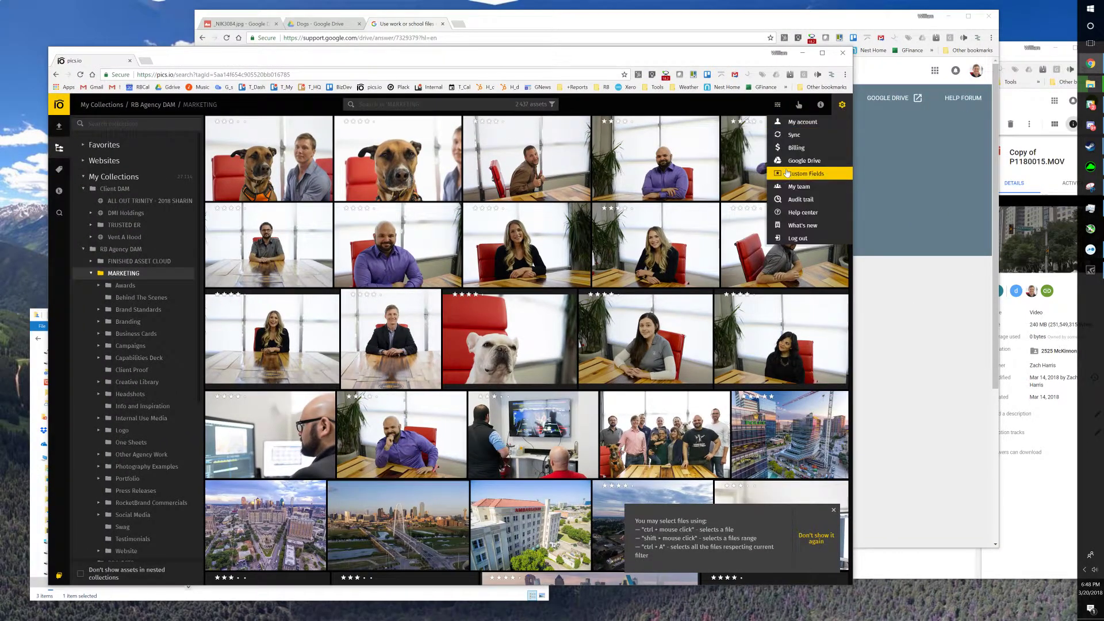
{"action": "left_click", "coordinate": [804, 161]}
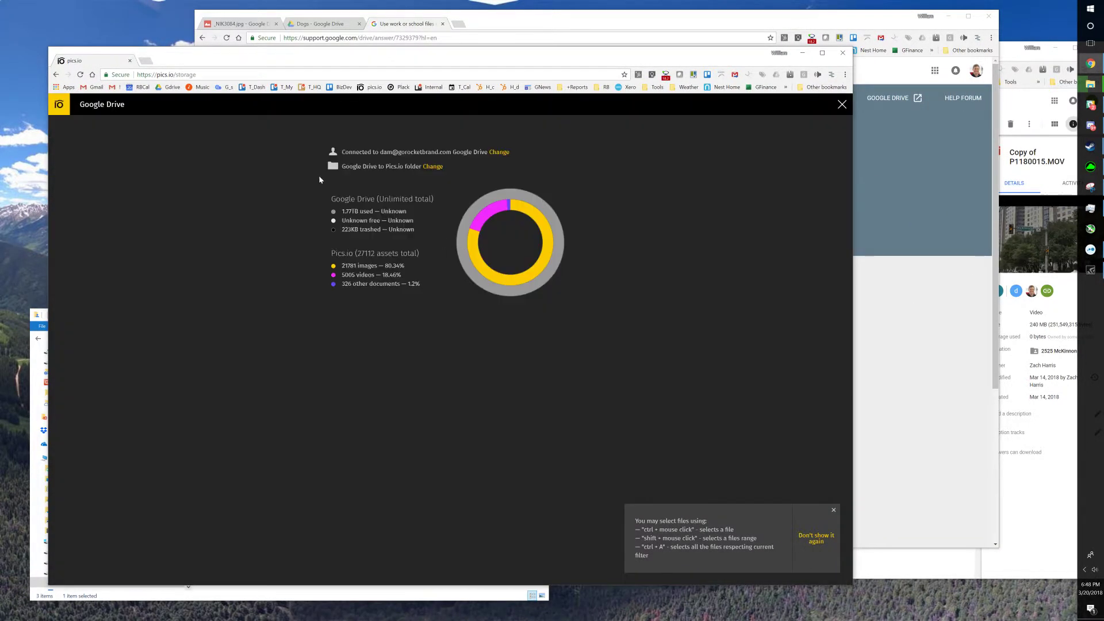
{"action": "left_click_drag", "start_coordinate": [355, 151], "coordinate": [472, 152]}
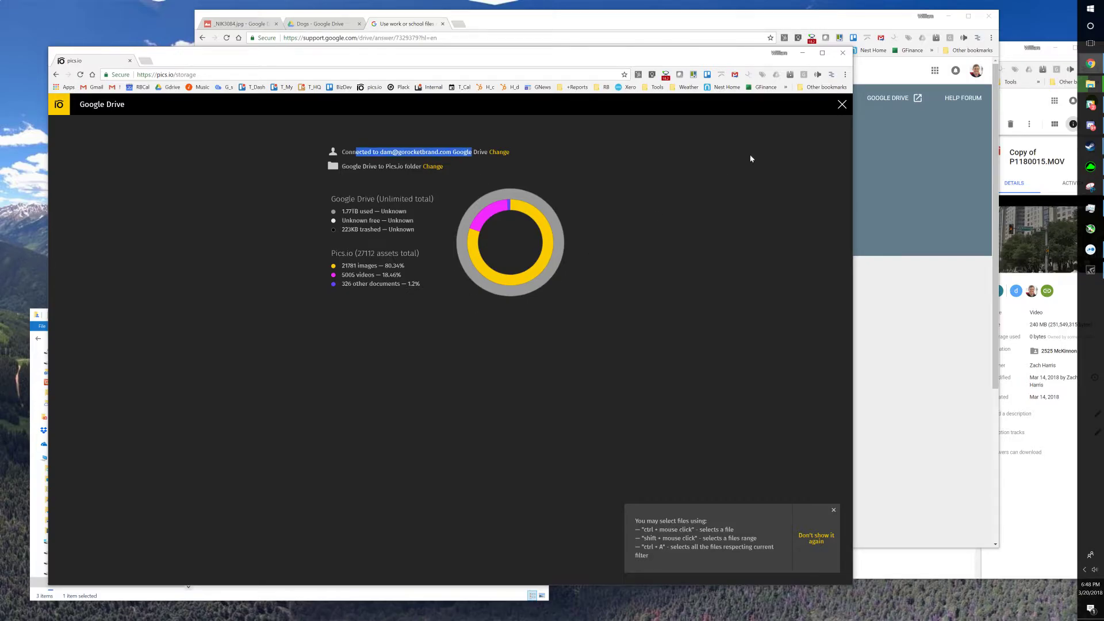
{"action": "left_click", "coordinate": [842, 104]}
Bring the Google Drive Help window to the front and reposition it
{"action": "left_click", "coordinate": [902, 419]}
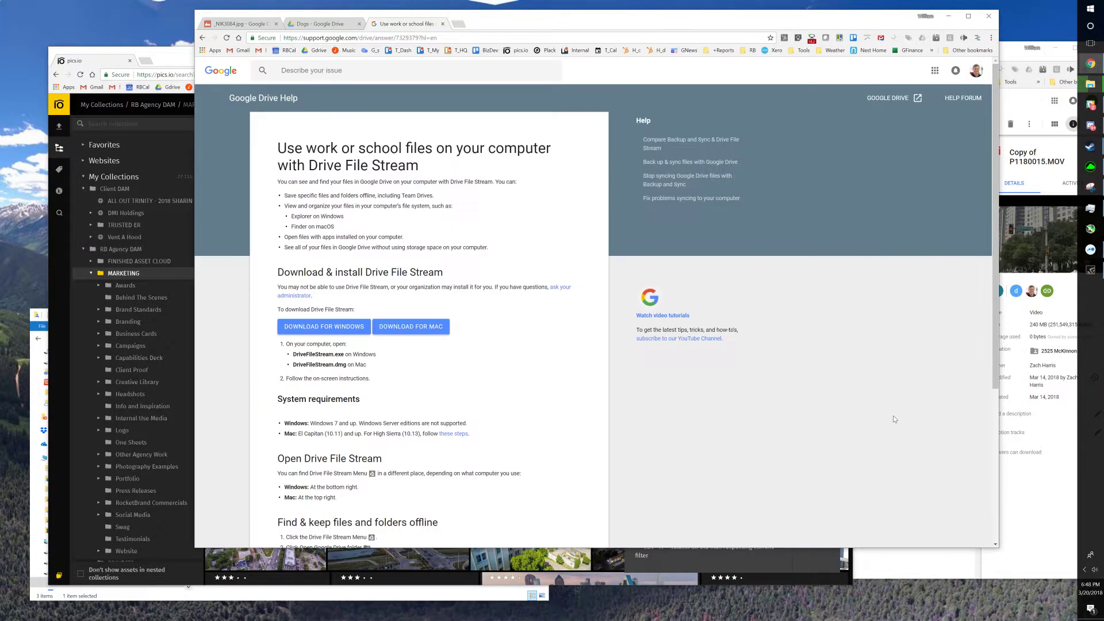
{"action": "left_click_drag", "start_coordinate": [513, 32], "coordinate": [573, 27]}
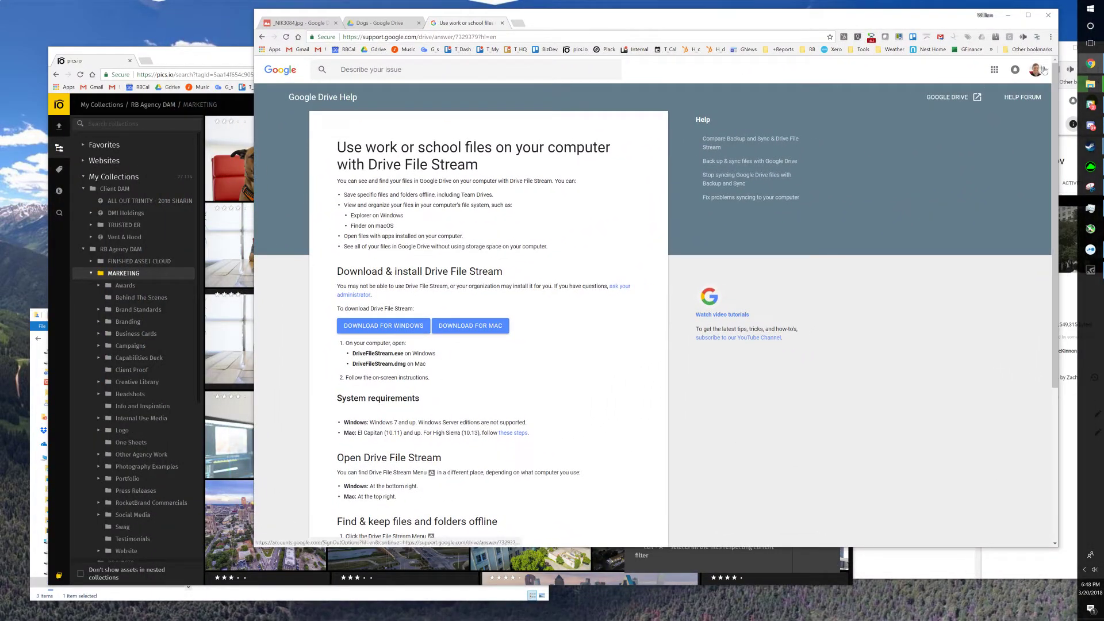
{"action": "mouse_move", "coordinate": [1091, 64]}
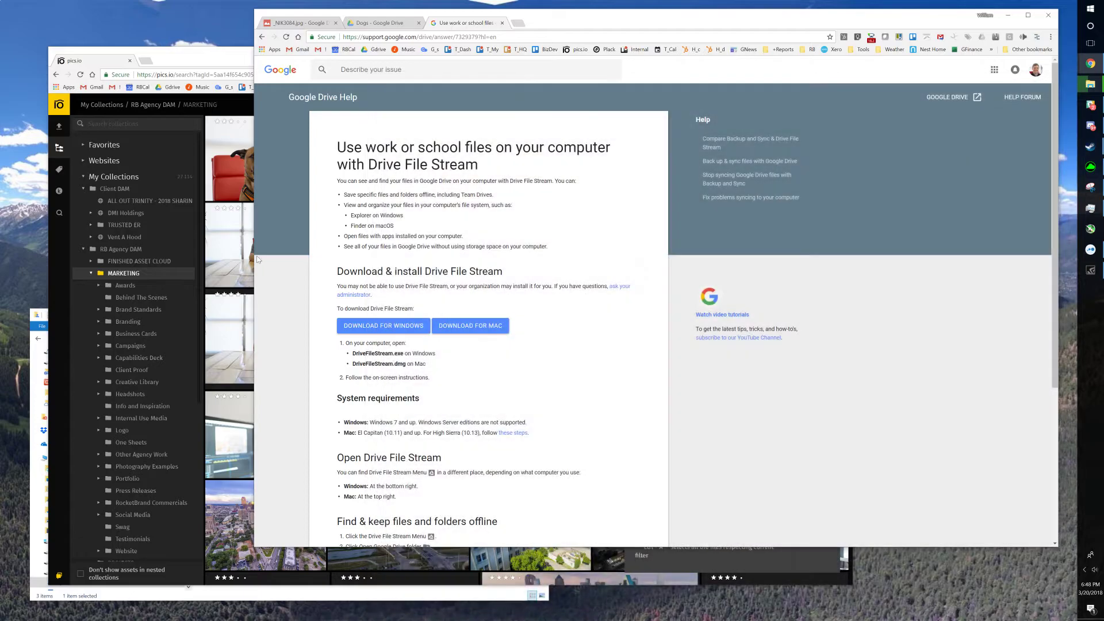
Bring File Explorer forward and open 2727 Turtle Creek inside 180314 HFF Old Marketing Footage
{"action": "mouse_move", "coordinate": [1087, 87]}
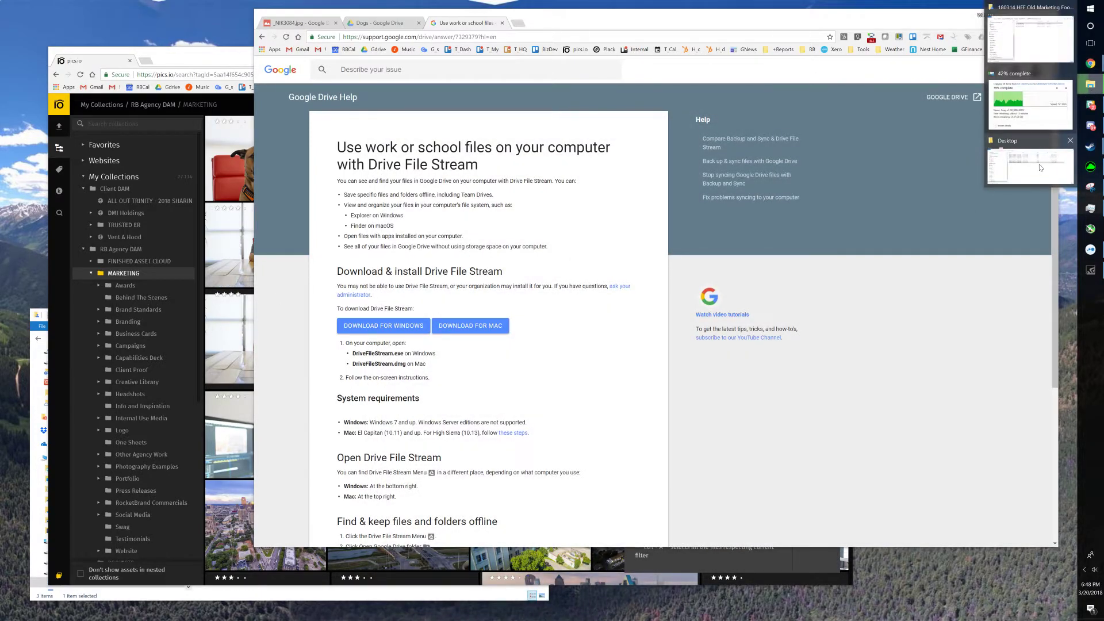
{"action": "left_click", "coordinate": [1018, 98]}
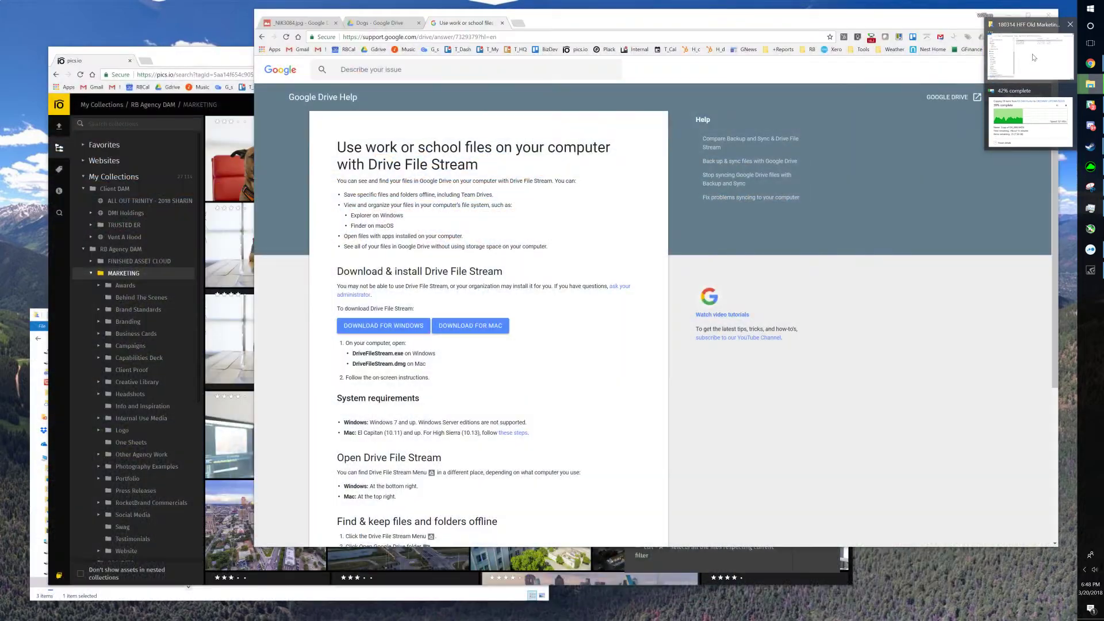
{"action": "left_click", "coordinate": [1034, 58]}
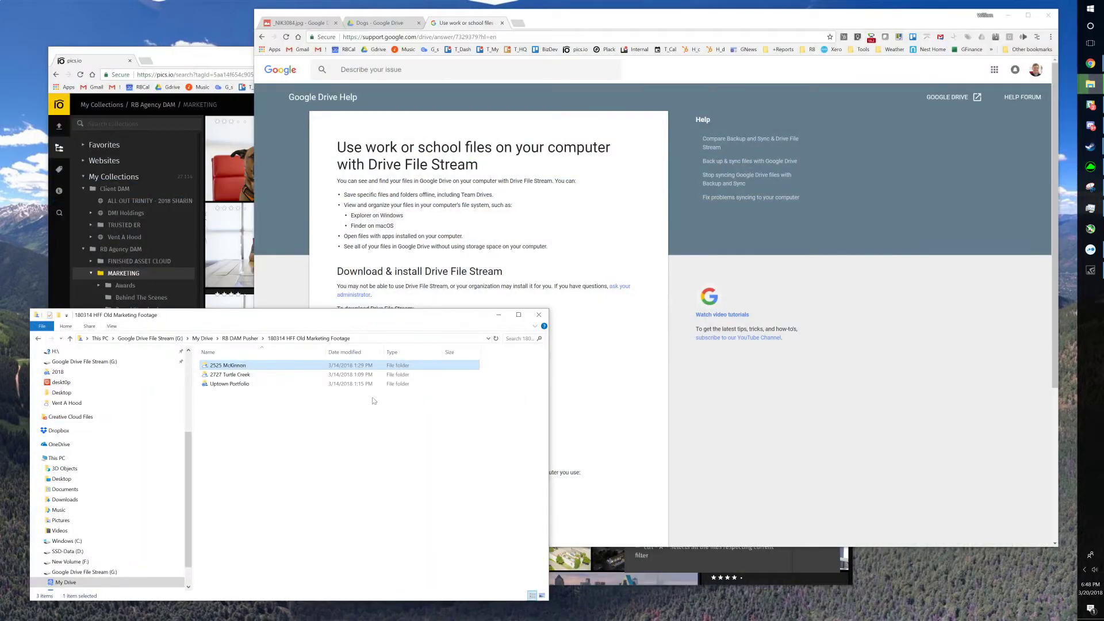
{"action": "left_click_drag", "start_coordinate": [271, 323], "coordinate": [694, 319]}
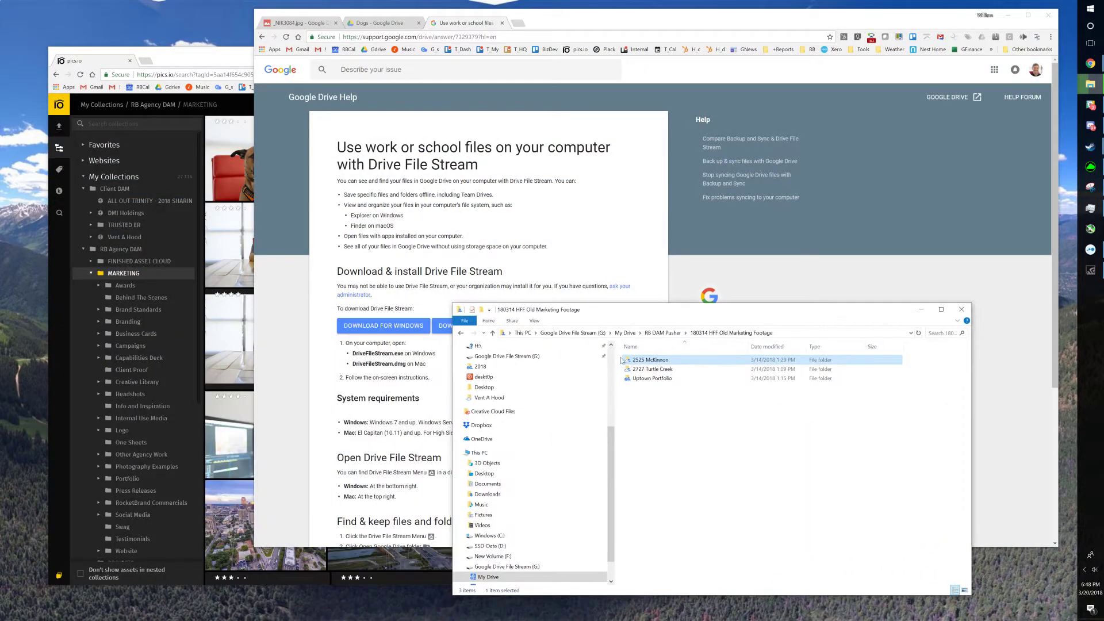
{"action": "left_click", "coordinate": [666, 333]}
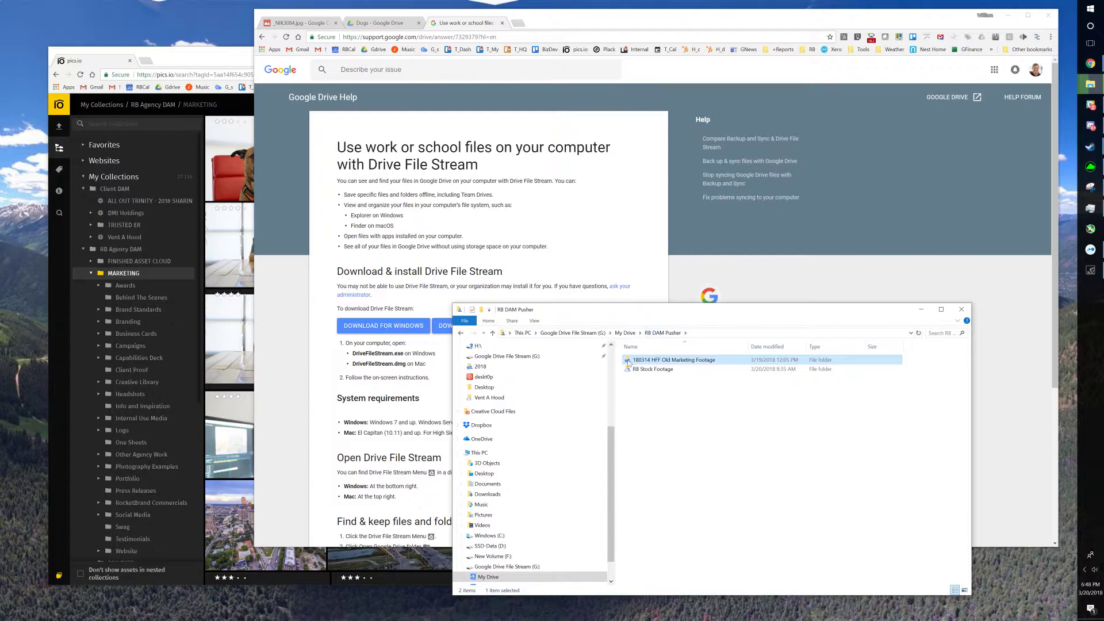
{"action": "double_click", "coordinate": [666, 360]}
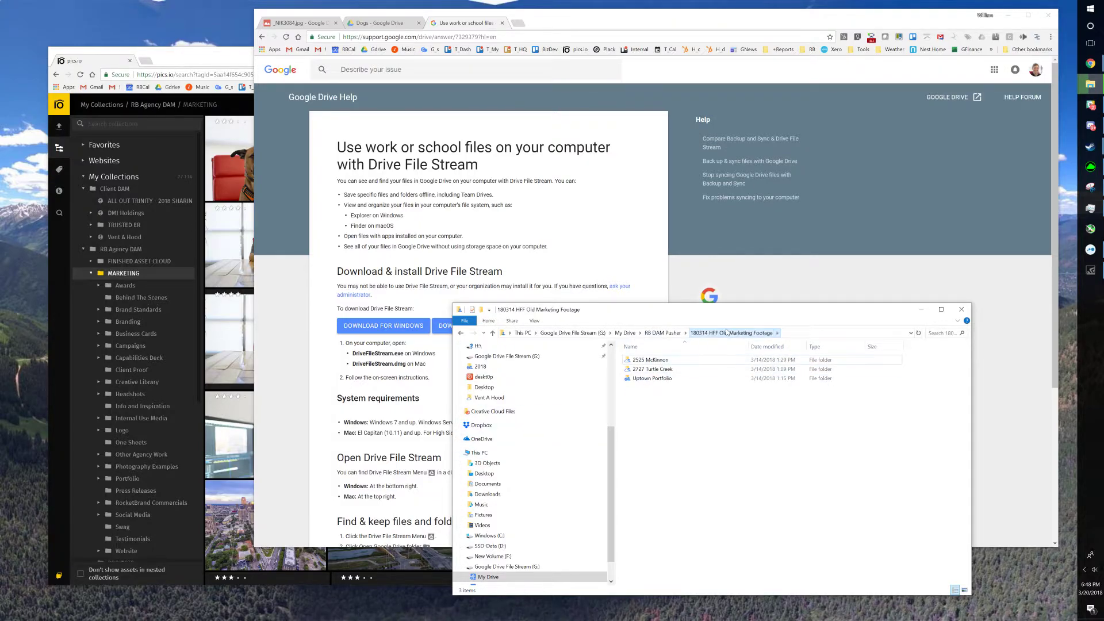
{"action": "left_click", "coordinate": [663, 361]}
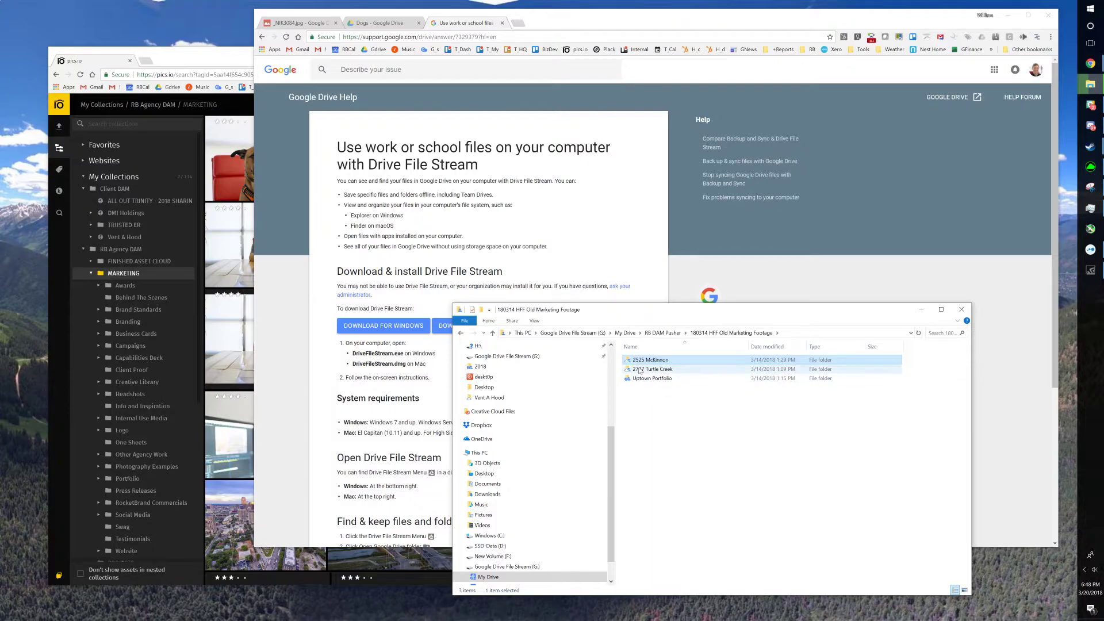
{"action": "double_click", "coordinate": [651, 369]}
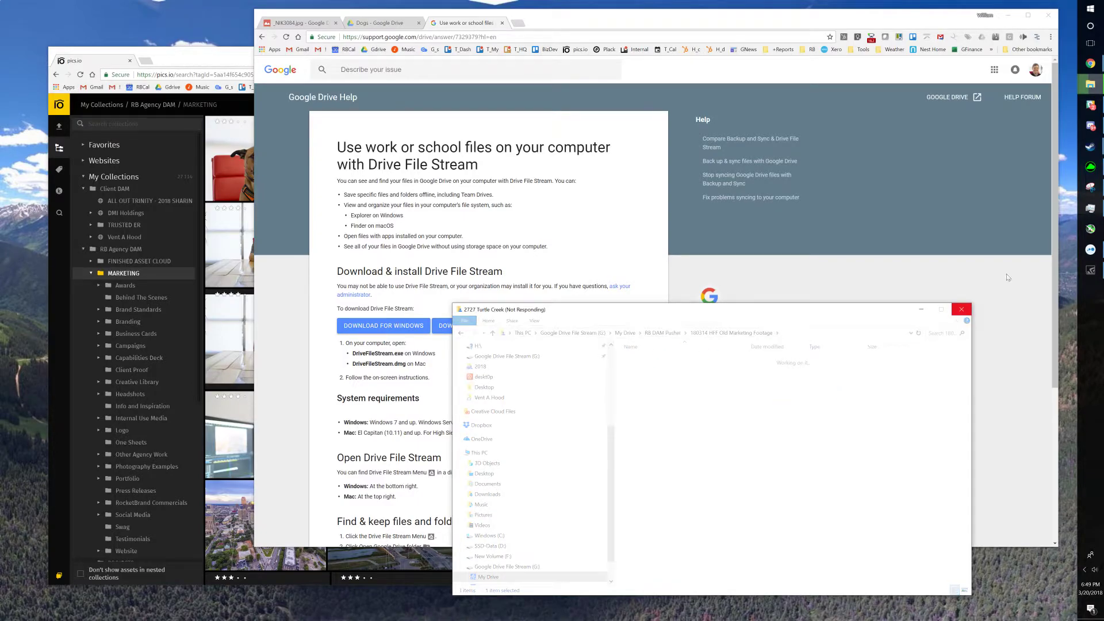
{"action": "mouse_move", "coordinate": [1090, 86]}
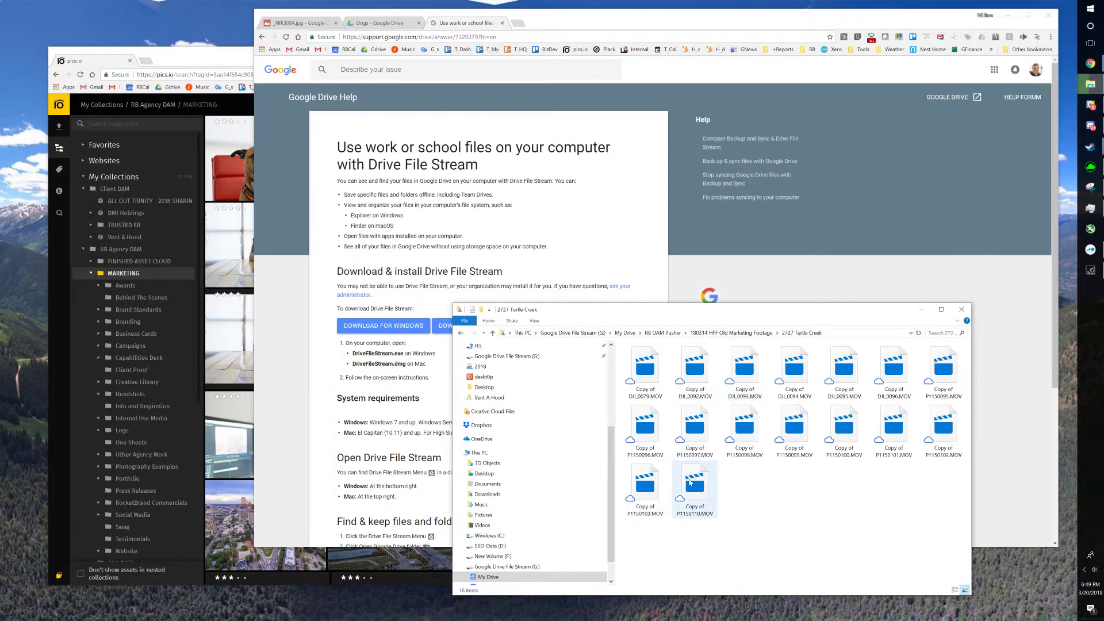
Copy Copy of P1150110.MOV and paste it into My Drive's RB-DAM folder
{"action": "right_click", "coordinate": [691, 482]}
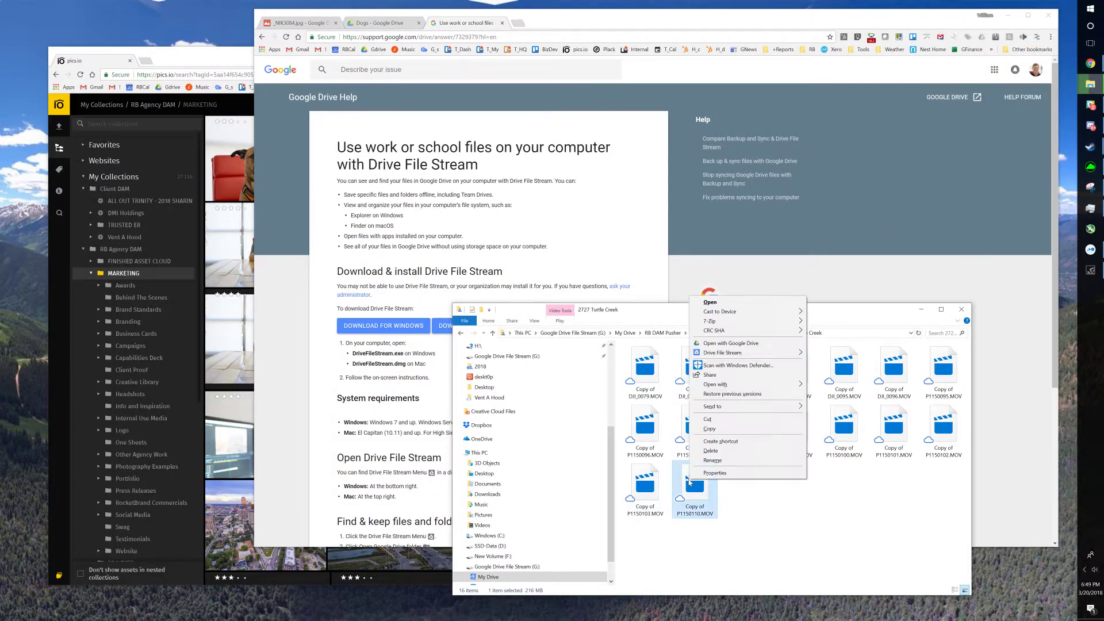
{"action": "left_click", "coordinate": [722, 429]}
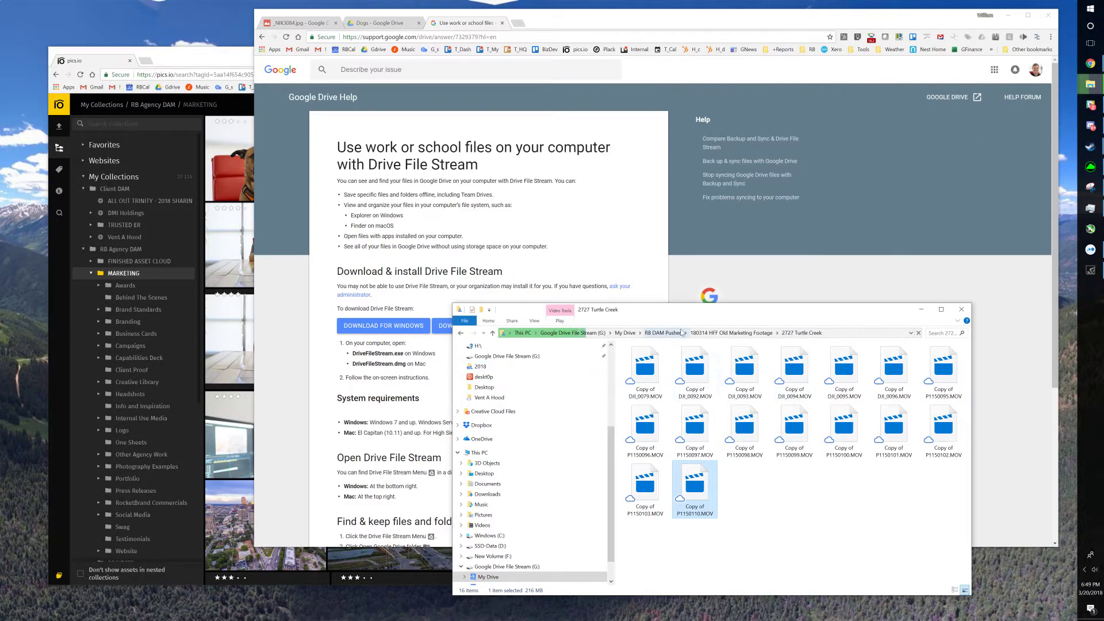
{"action": "left_click", "coordinate": [634, 333]}
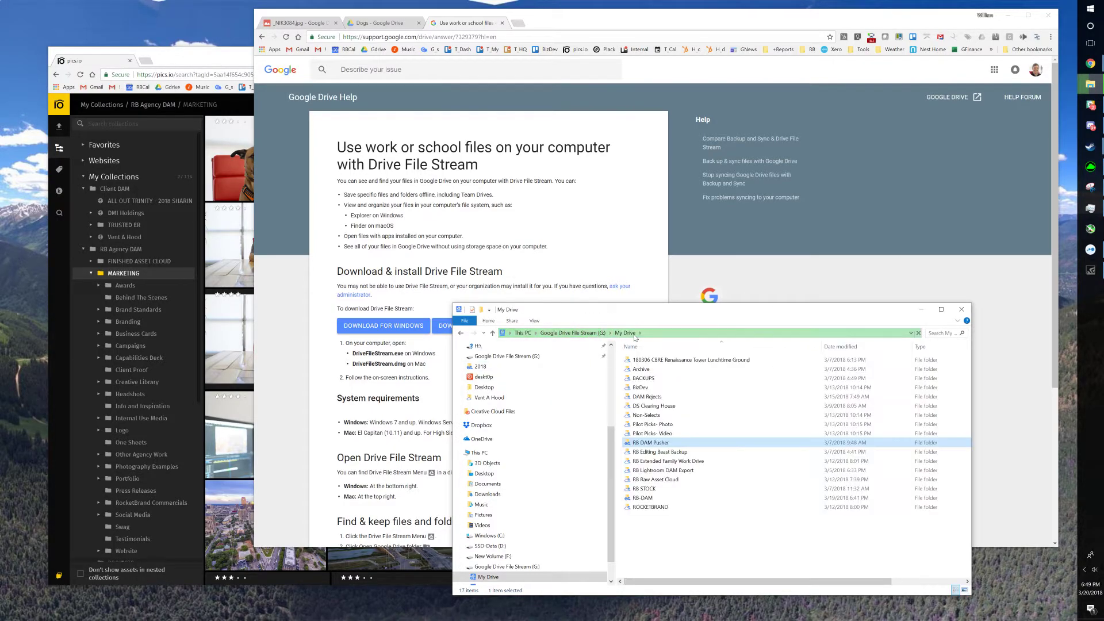
{"action": "left_click", "coordinate": [641, 498]}
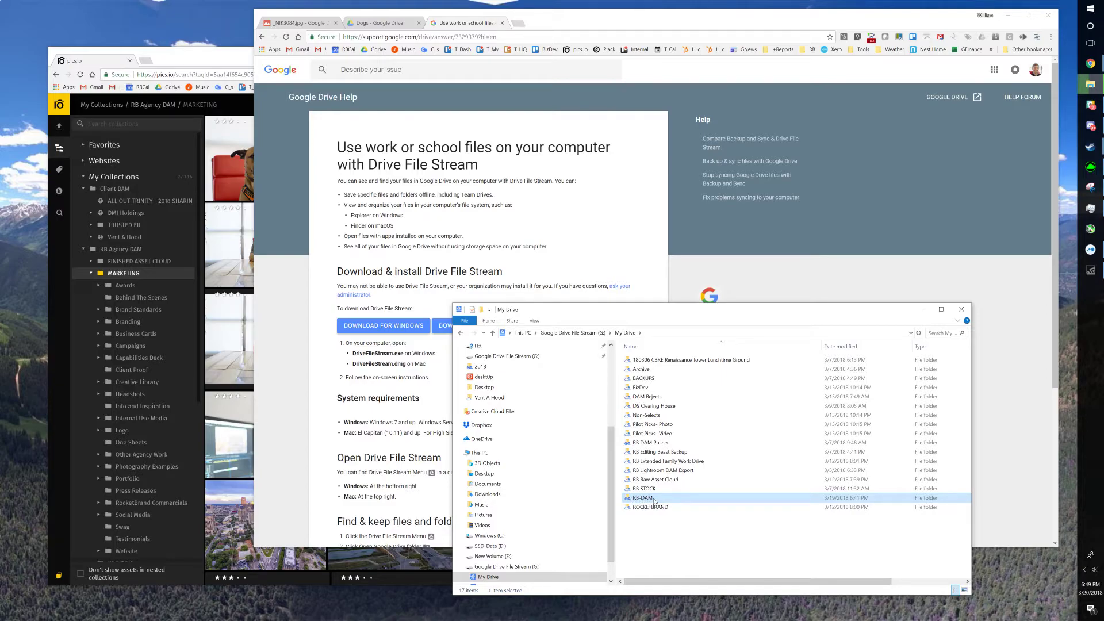
{"action": "double_click", "coordinate": [652, 500]}
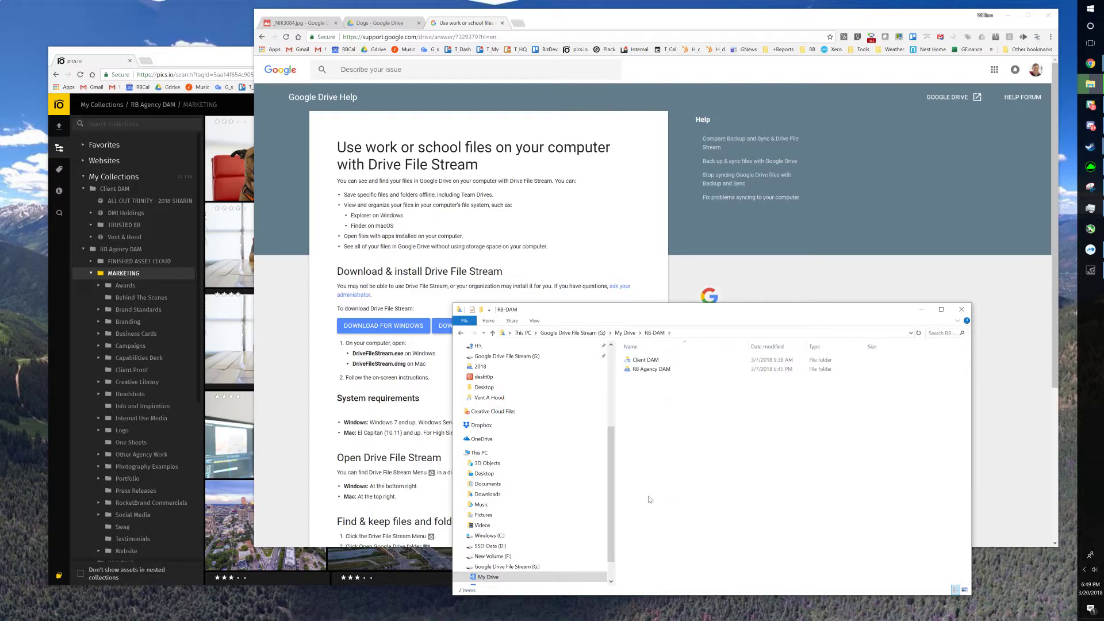
{"action": "right_click", "coordinate": [633, 401]}
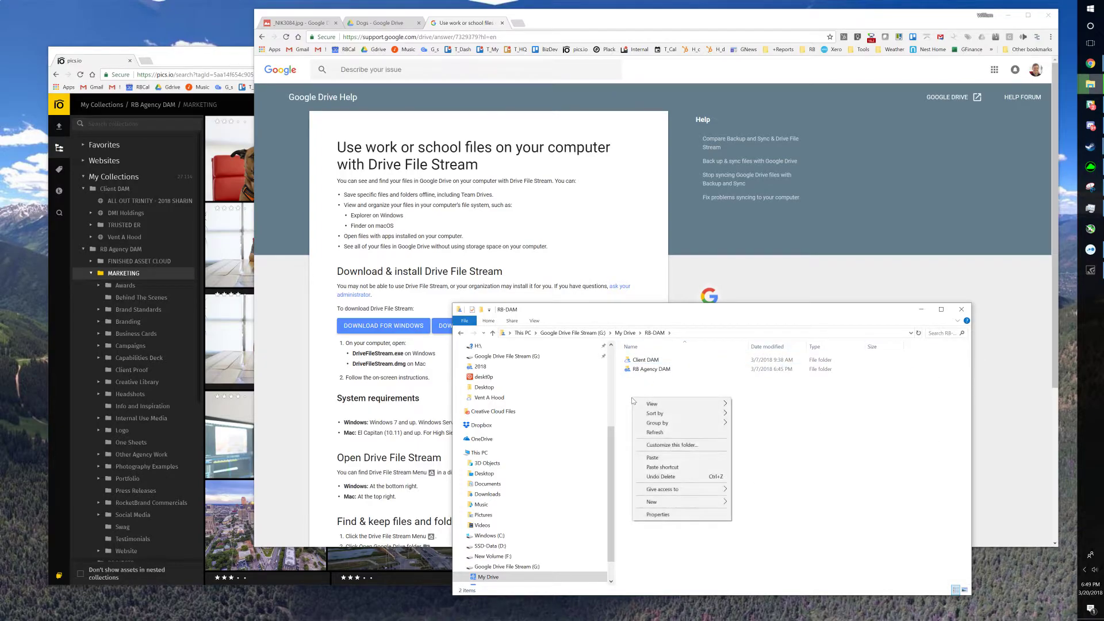
{"action": "left_click", "coordinate": [702, 382]}
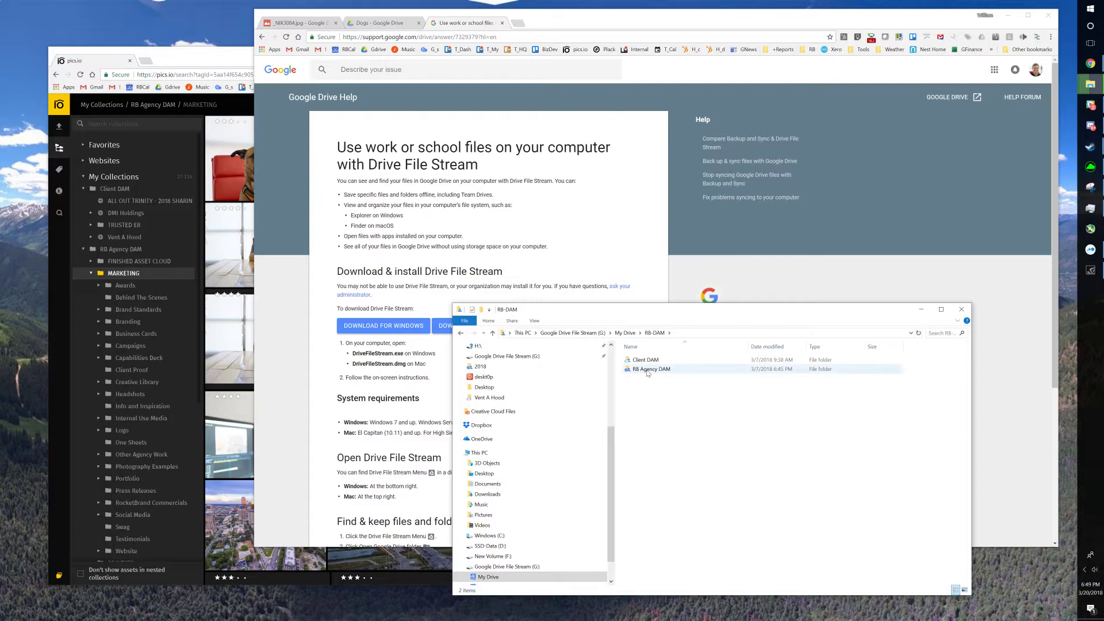
{"action": "right_click", "coordinate": [631, 407]}
{"action": "left_click", "coordinate": [648, 464]}
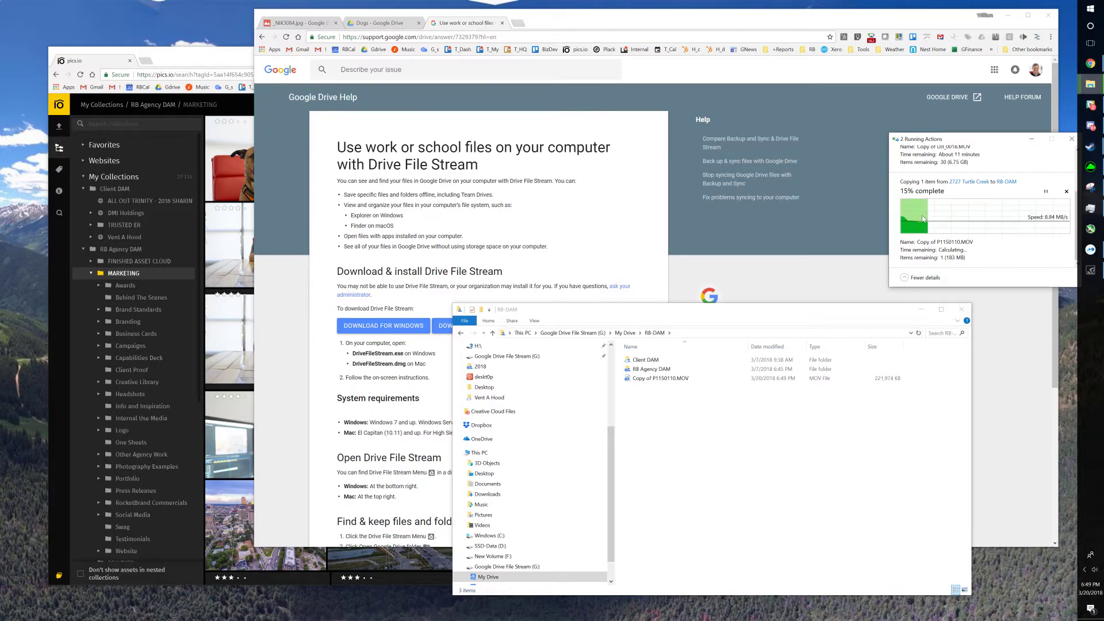
Show Drive File Stream's sync panel with Copy of P1150110.MOV queued for upload
{"action": "left_click", "coordinate": [917, 525]}
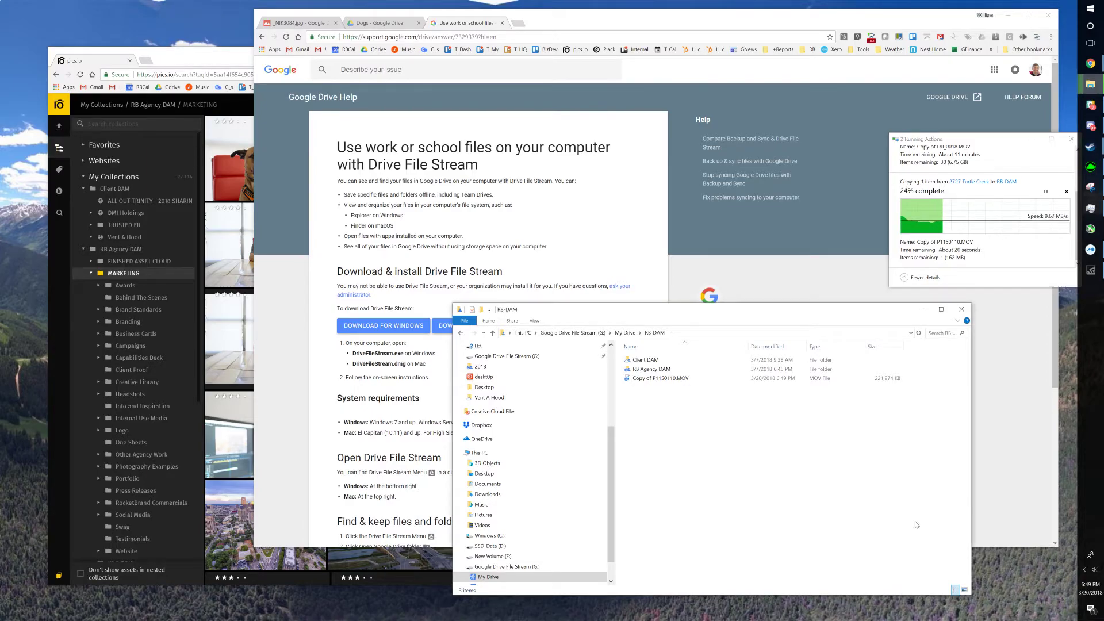
{"action": "left_click", "coordinate": [1083, 569]}
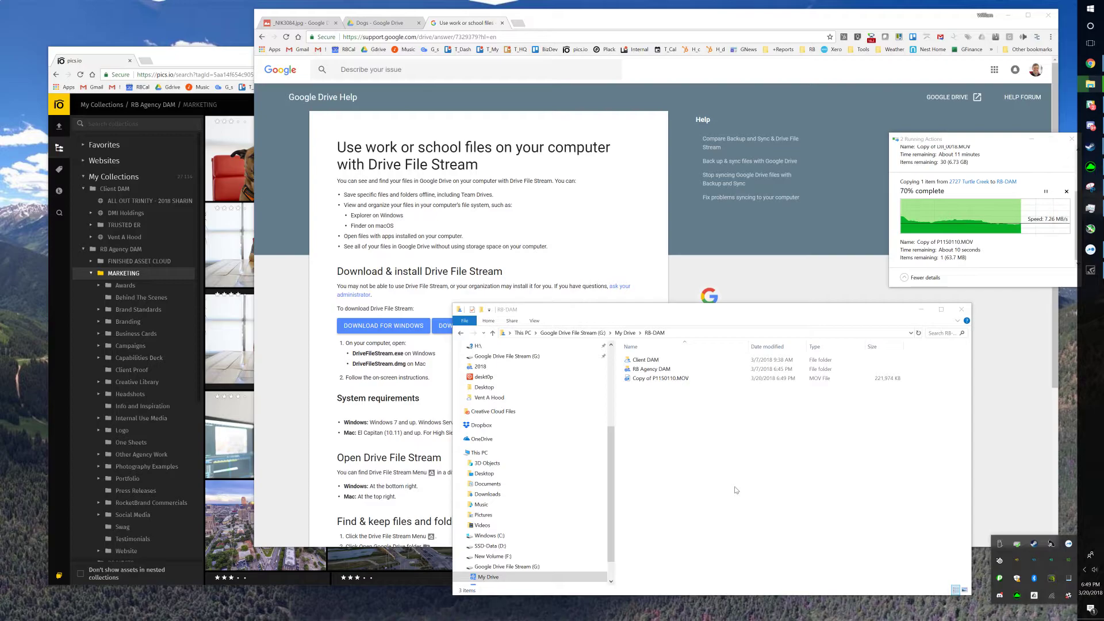
{"action": "left_click", "coordinate": [1034, 596]}
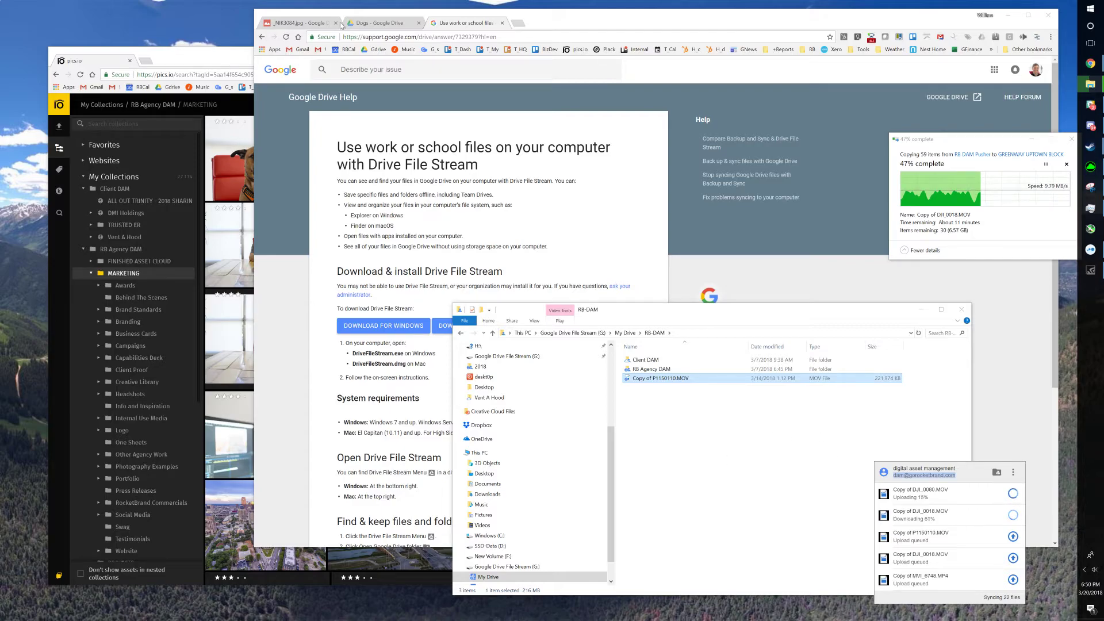
Load Pics.io, open and cancel its Sync dialog, then recheck the Drive File Stream upload queue
{"action": "left_click", "coordinate": [578, 49]}
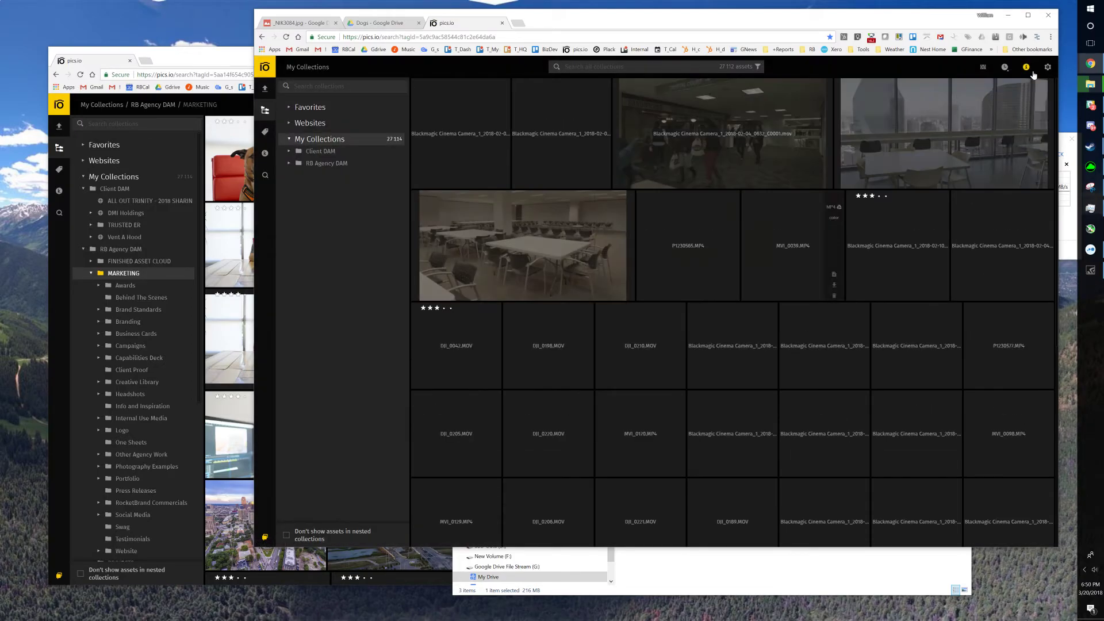
{"action": "left_click", "coordinate": [1048, 67]}
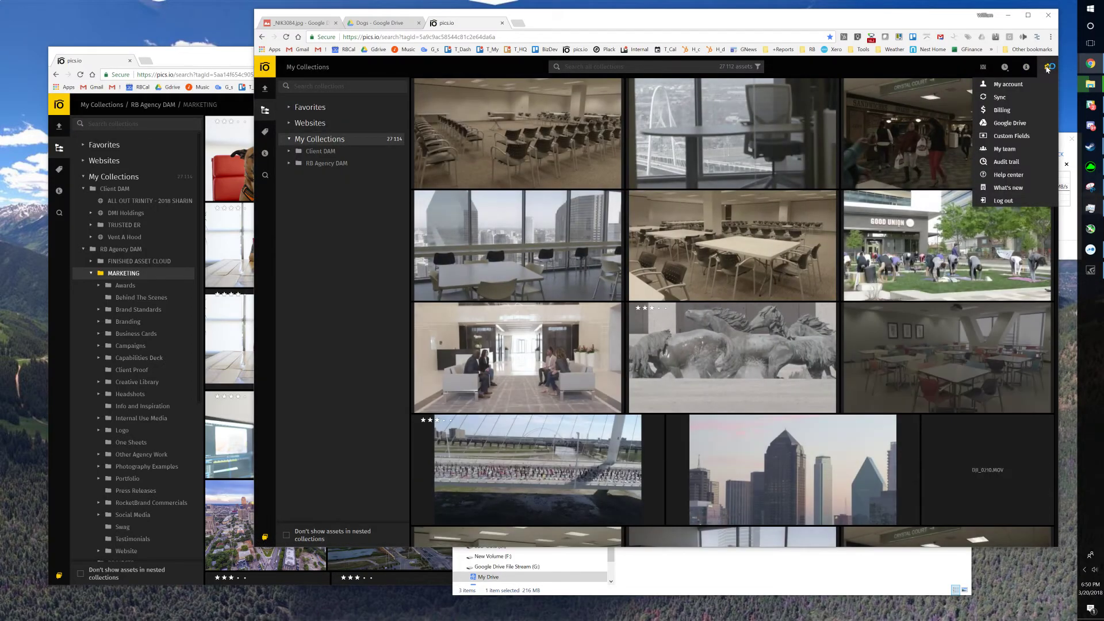
{"action": "left_click", "coordinate": [1000, 97]}
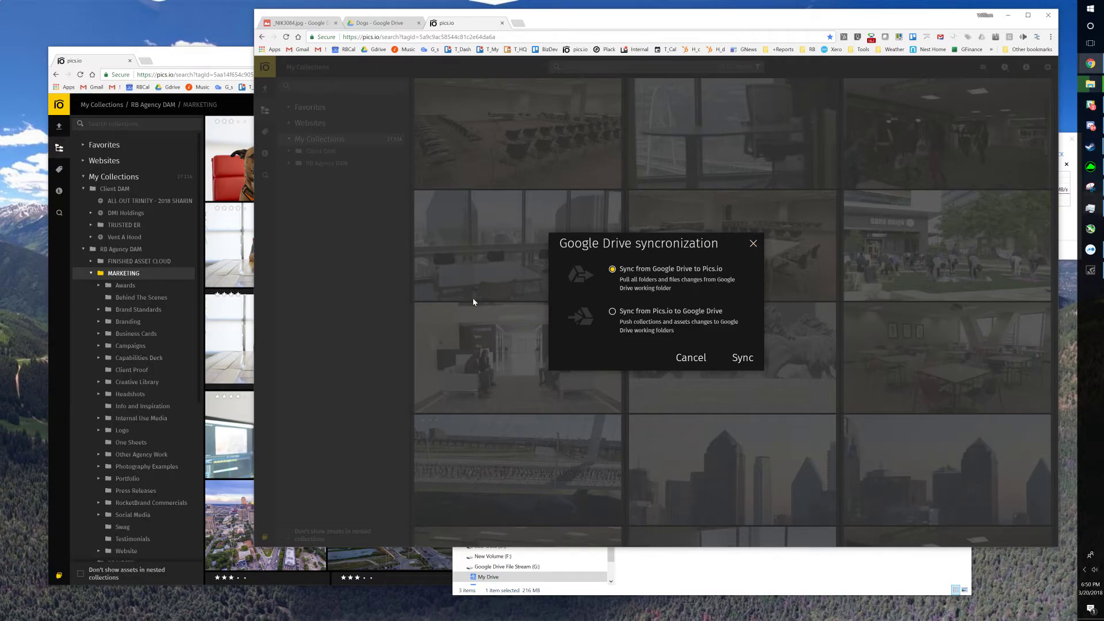
{"action": "left_click", "coordinate": [689, 358]}
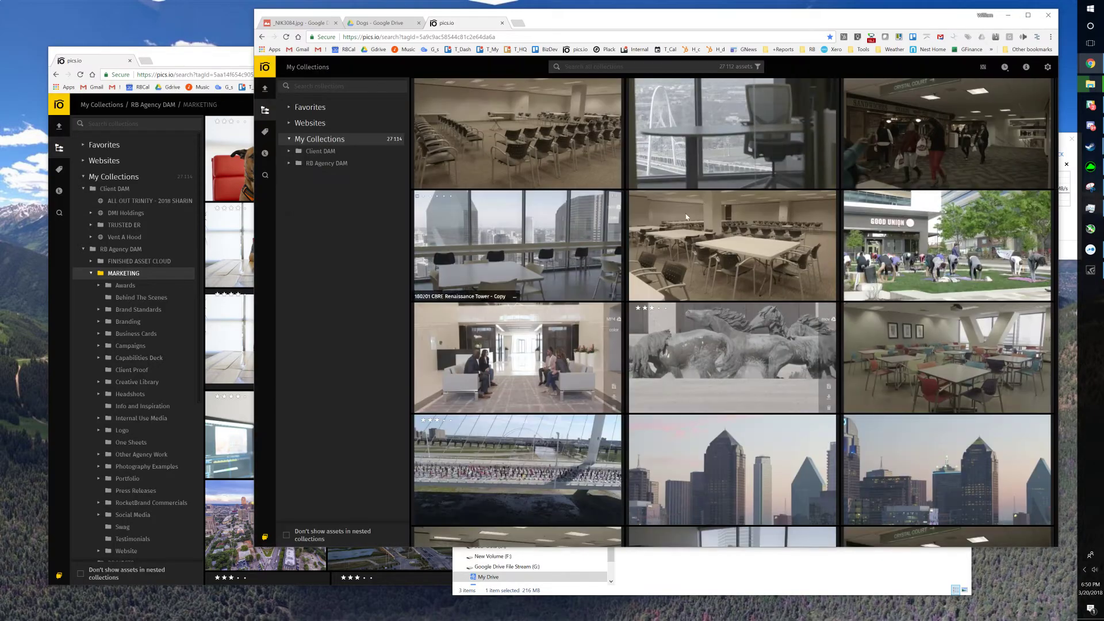
{"action": "left_click", "coordinate": [1084, 570]}
{"action": "left_click", "coordinate": [1039, 596]}
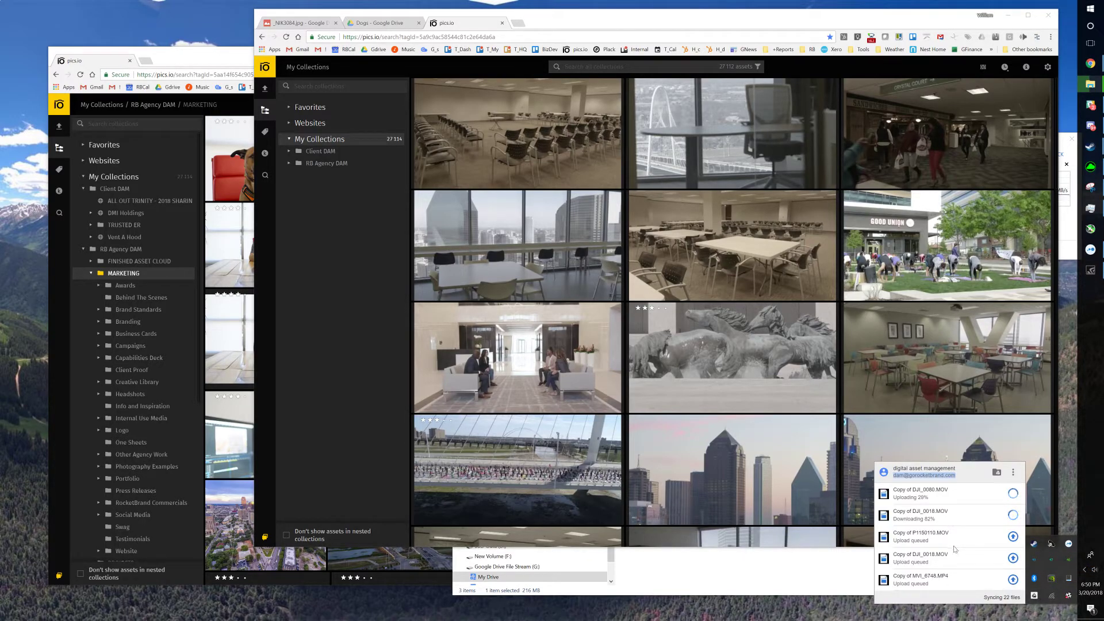
Bring File Explorer's RB-DAM folder, containing Copy of P1150110.MOV, in front of Pics.io
{"action": "left_click", "coordinate": [814, 577]}
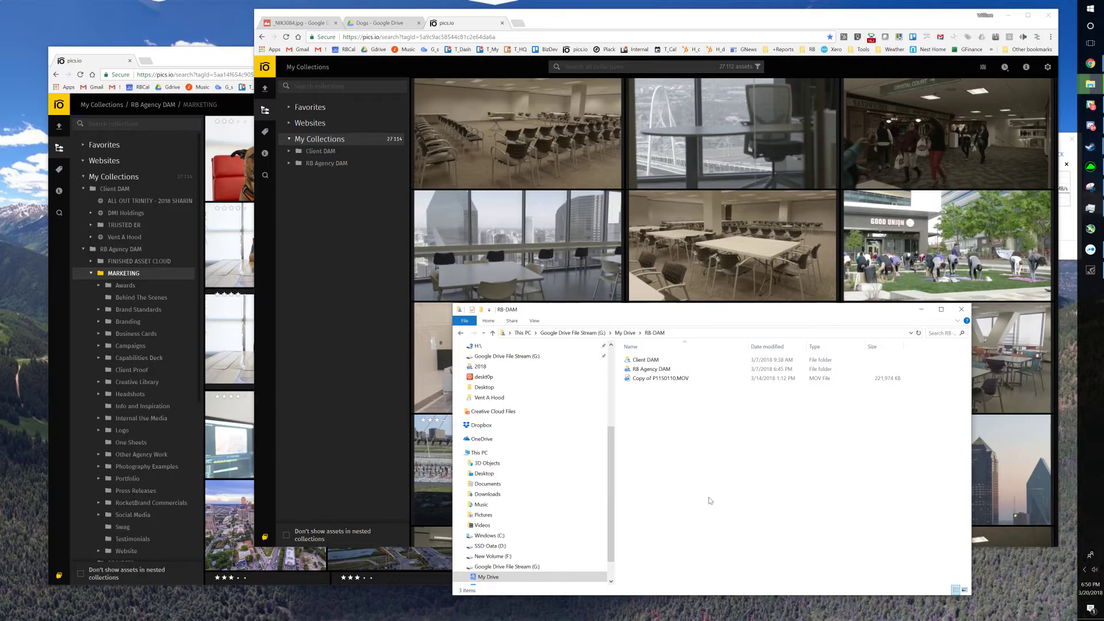
{"action": "scroll", "coordinate": [555, 512], "scroll_direction": "down", "scroll_amount": 1}
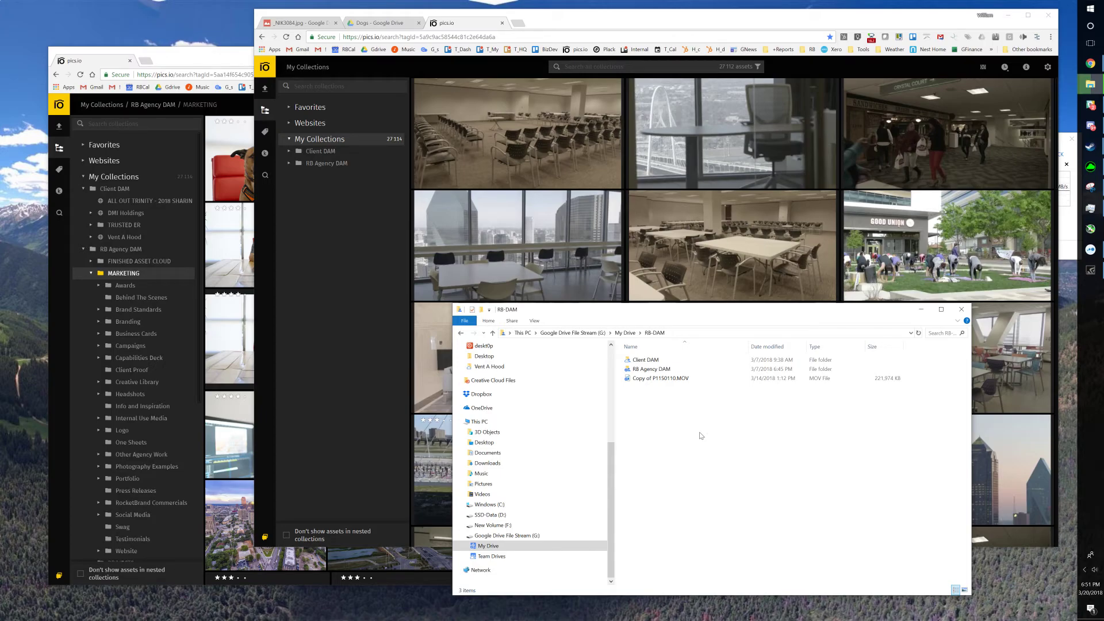
Bring Pics.io forward, open its Google Drive storage page, and select the connected account address
{"action": "left_click", "coordinate": [371, 23]}
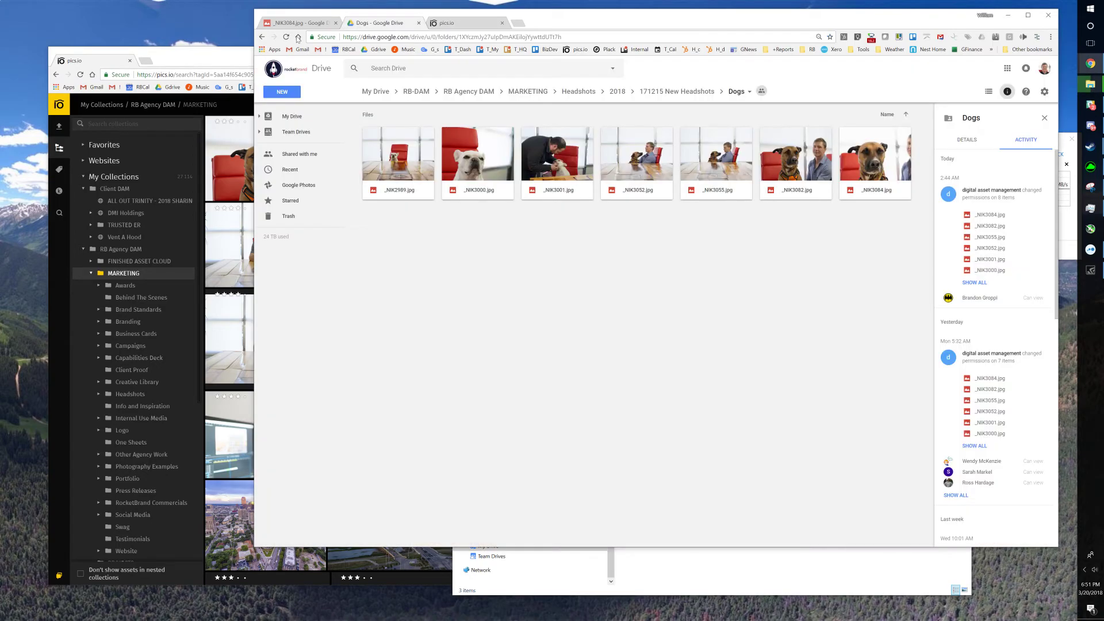
{"action": "left_click", "coordinate": [74, 83]}
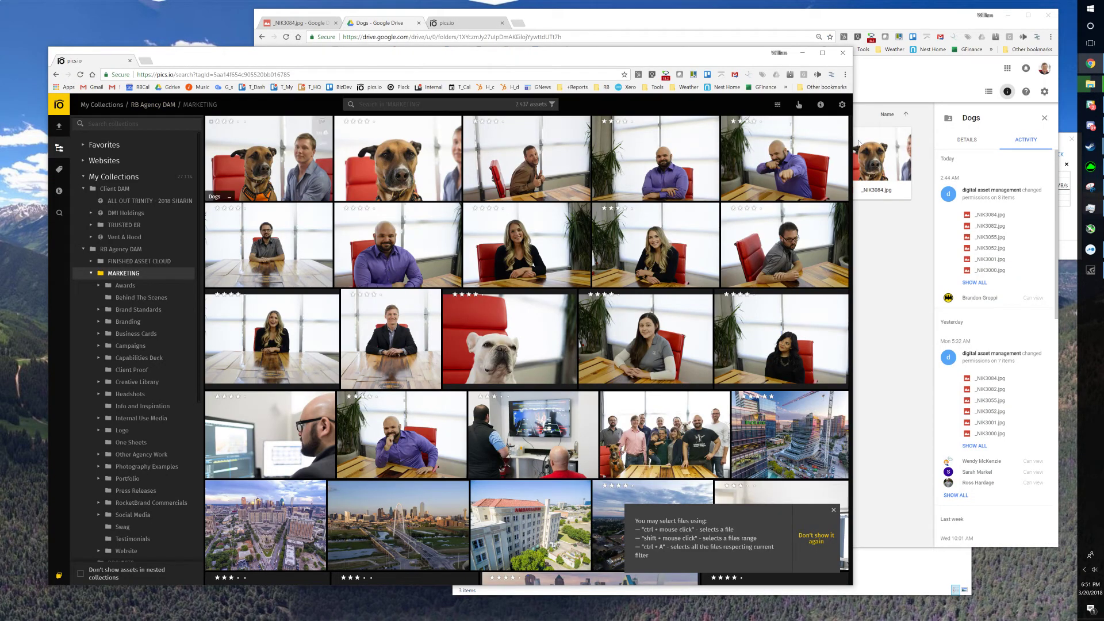
{"action": "left_click", "coordinate": [840, 105]}
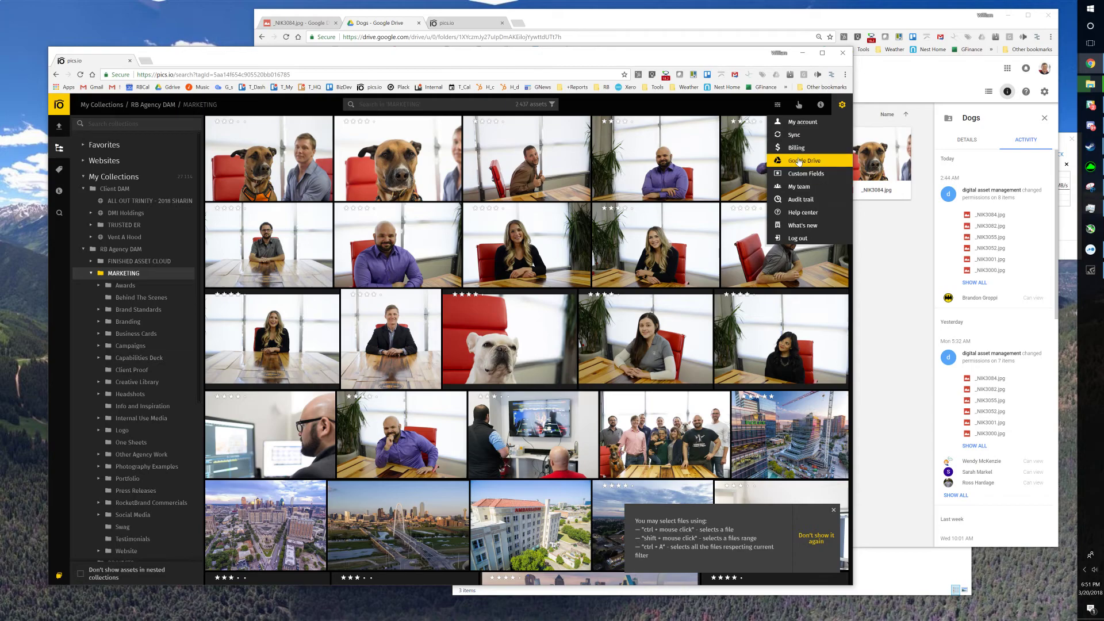
{"action": "left_click", "coordinate": [804, 161]}
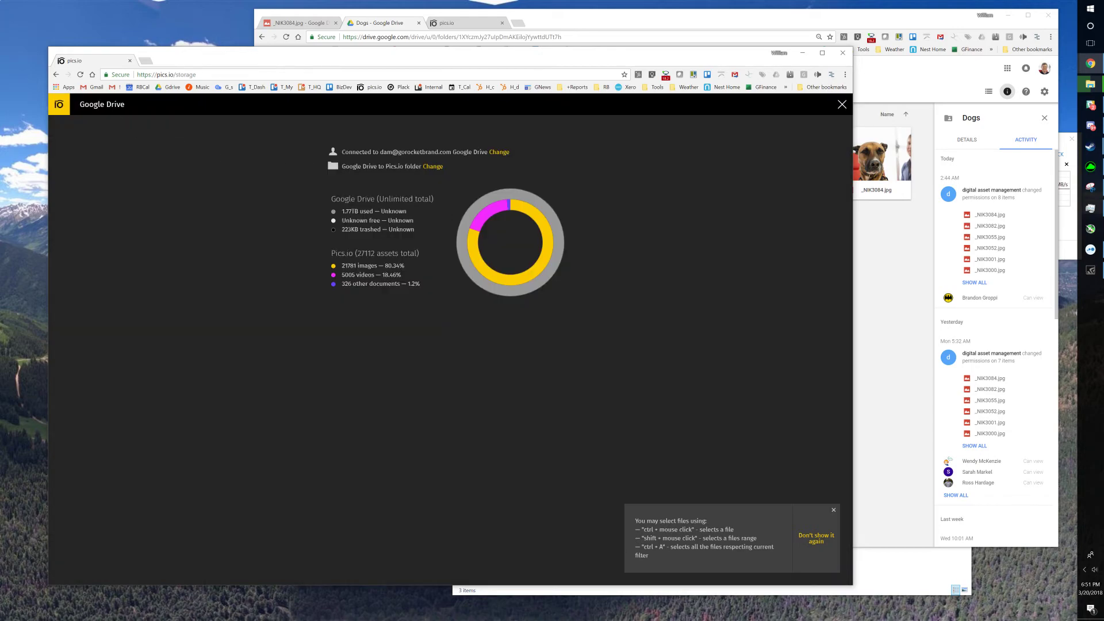
{"action": "left_click_drag", "start_coordinate": [379, 152], "coordinate": [460, 152]}
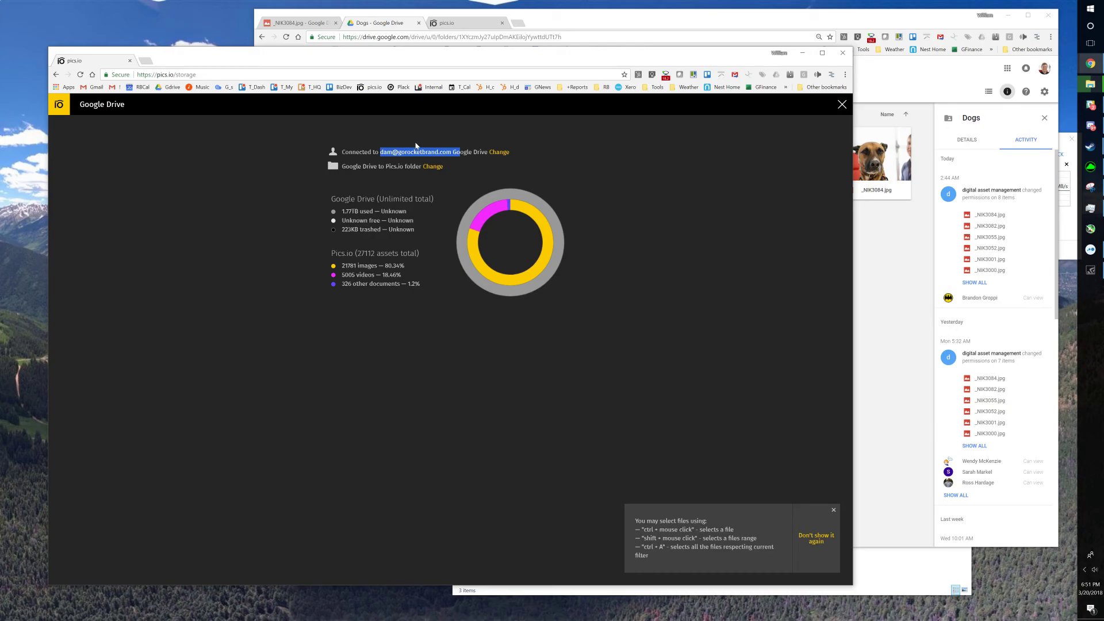
{"action": "left_click_drag", "start_coordinate": [380, 153], "coordinate": [452, 152]}
Show the GeForce Experience overlay confirming Record is active, with Alt+Z
{"action": "key", "text": "alt+z"}
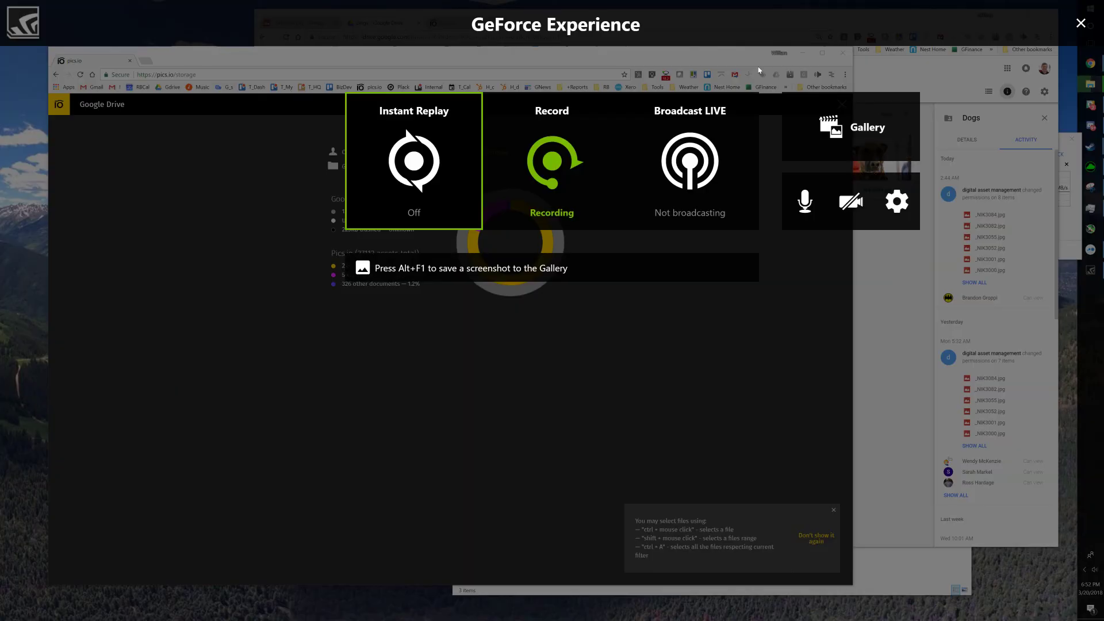